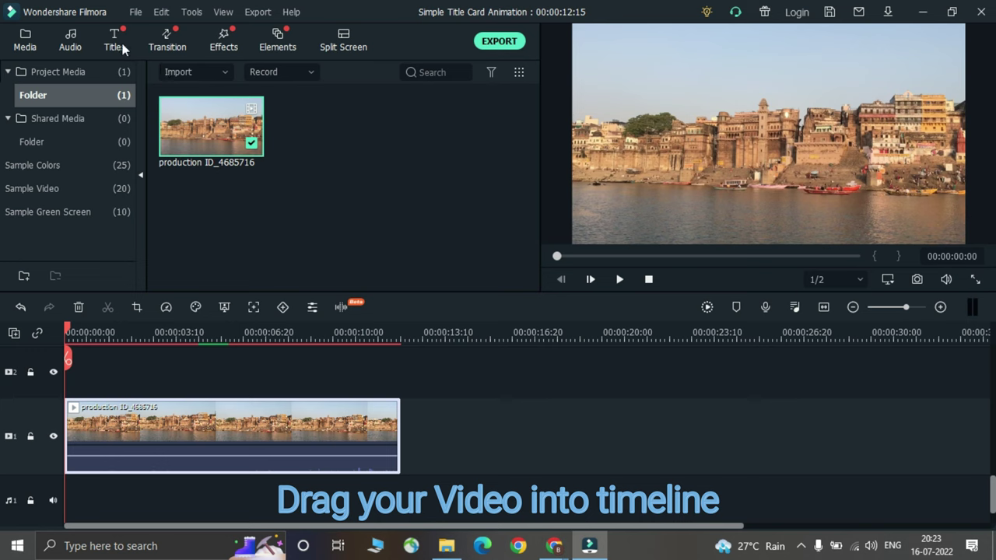
Place the Black sample color on the track above the video, starting at the beginning of the timeline.
click(17, 43)
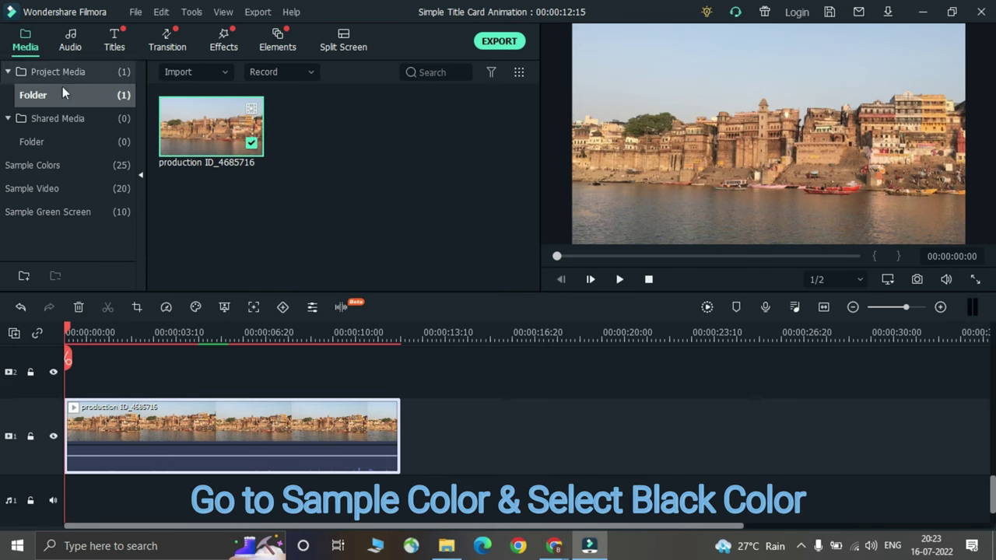
click(63, 167)
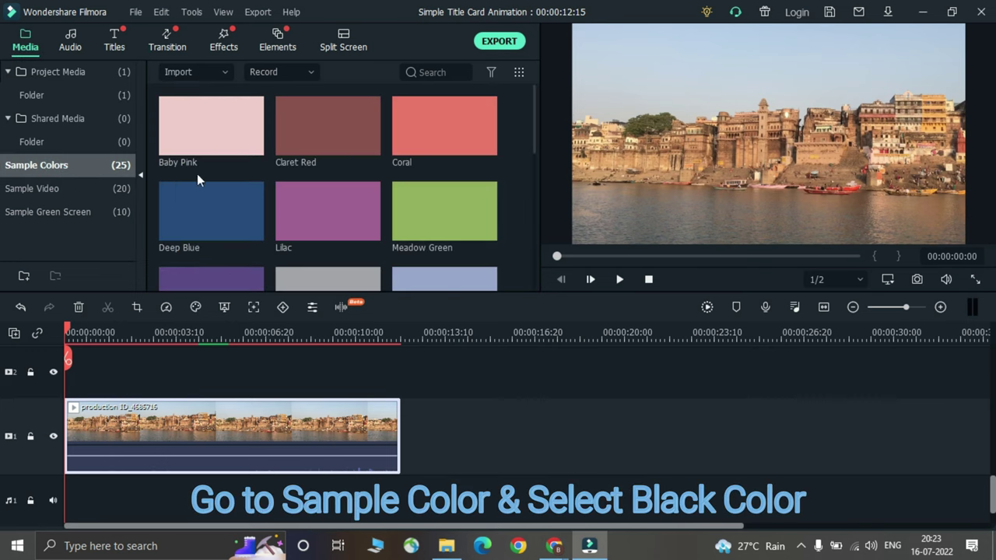
scroll(302, 205, down, 5)
scroll(331, 177, up, 3)
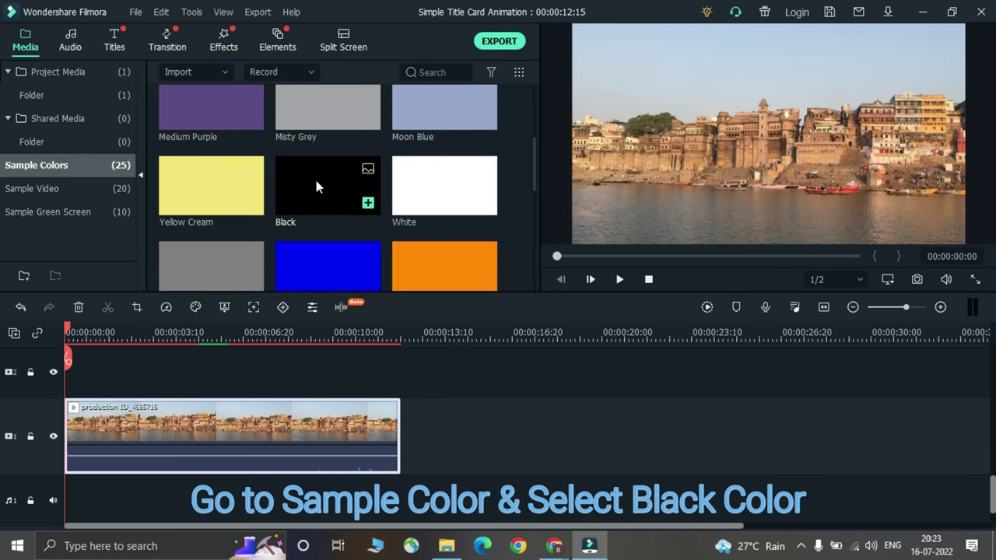
drag(319, 180, 78, 372)
drag(2, 391, 105, 386)
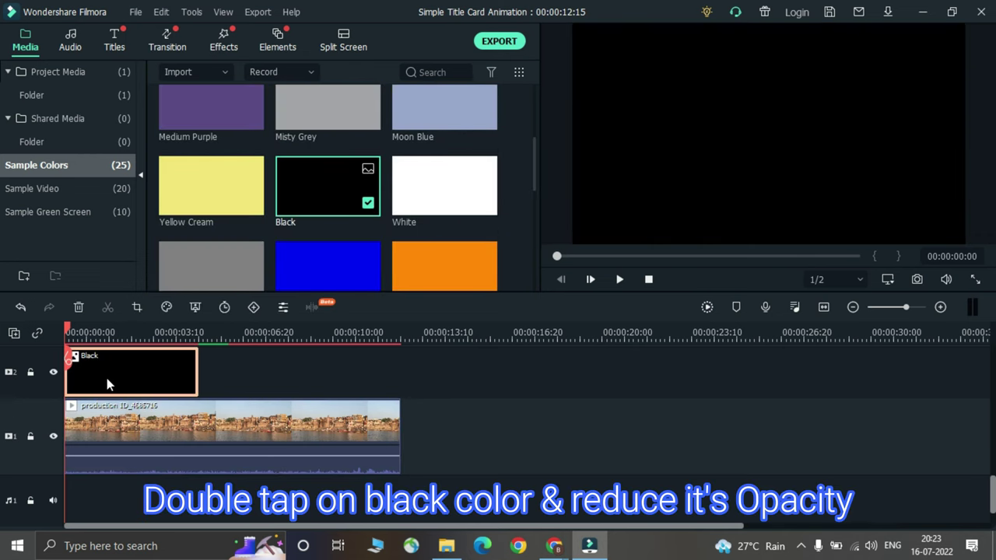
Set the Black clip's compositing opacity to 72% and apply it.
double_click(106, 378)
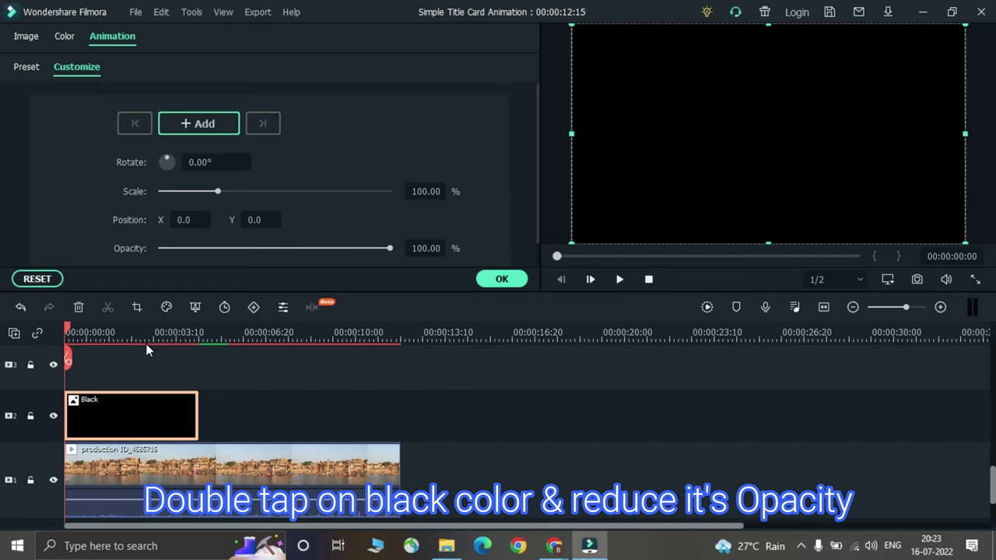
click(23, 36)
drag(251, 170, 332, 175)
click(421, 169)
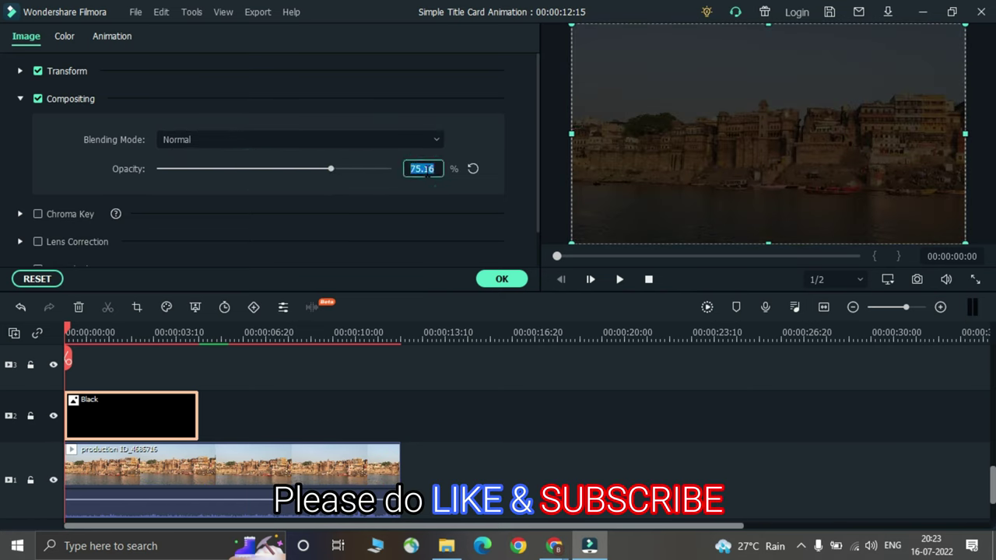
text(72)
key(Return)
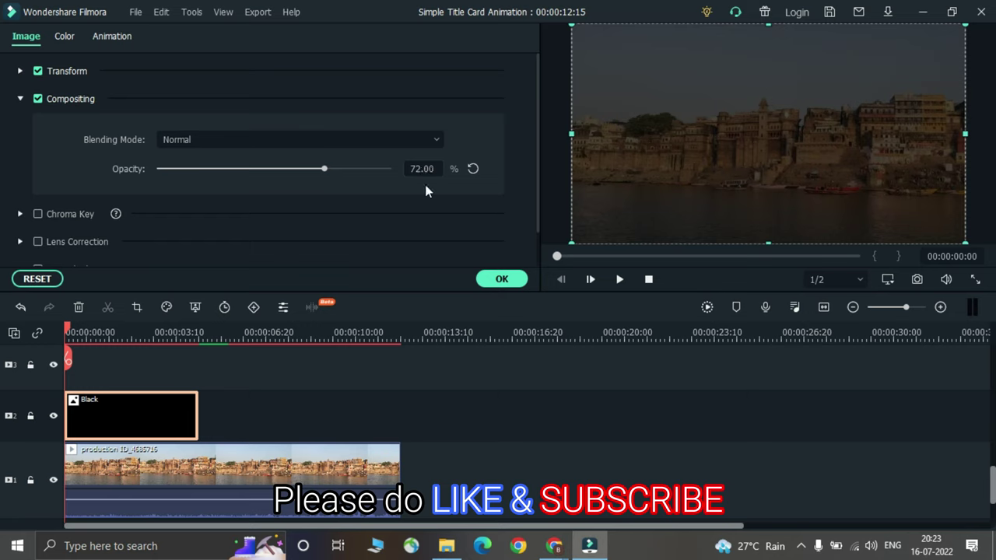
click(501, 279)
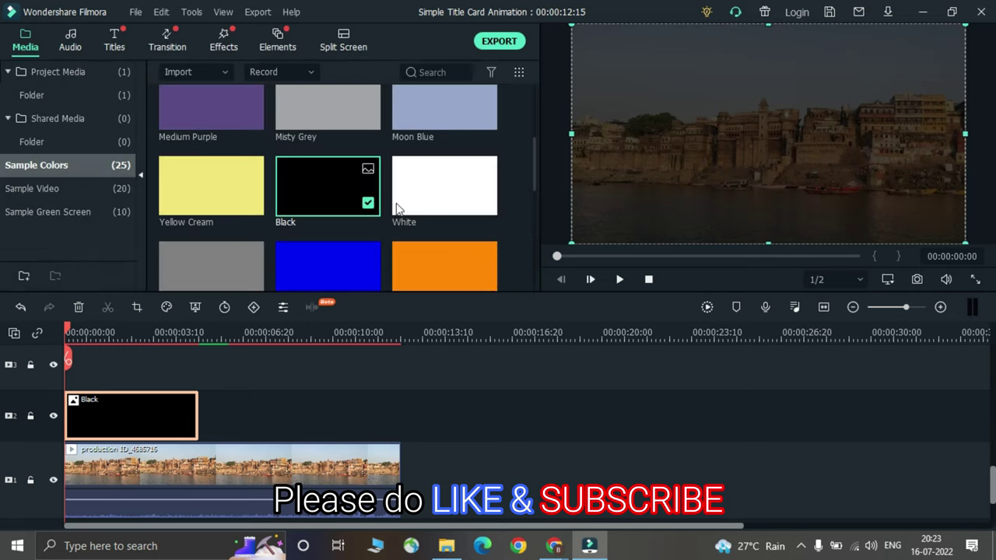
Add the Art Deco Lowerthird title above the Black clip at the timeline start and open its text settings.
click(114, 41)
drag(315, 128, 68, 381)
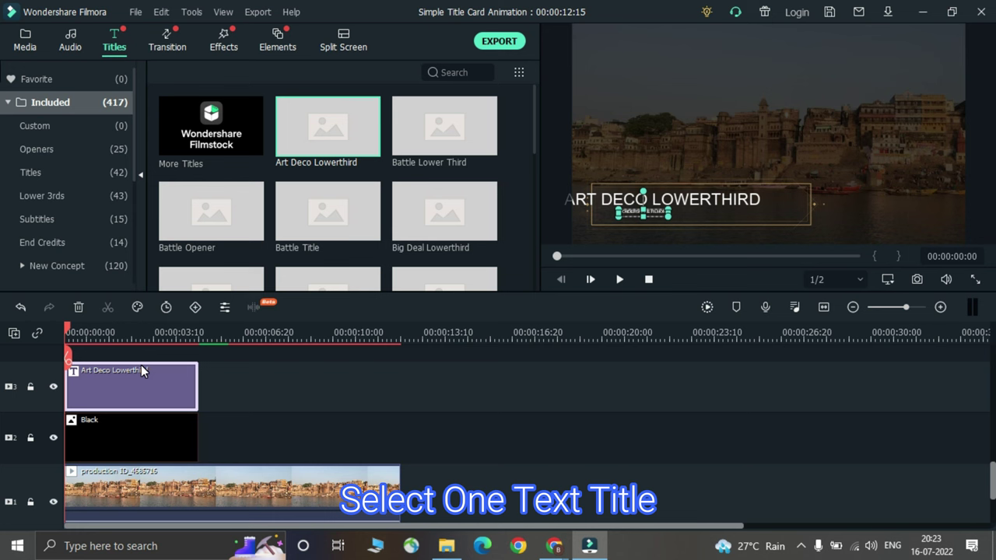
double_click(144, 377)
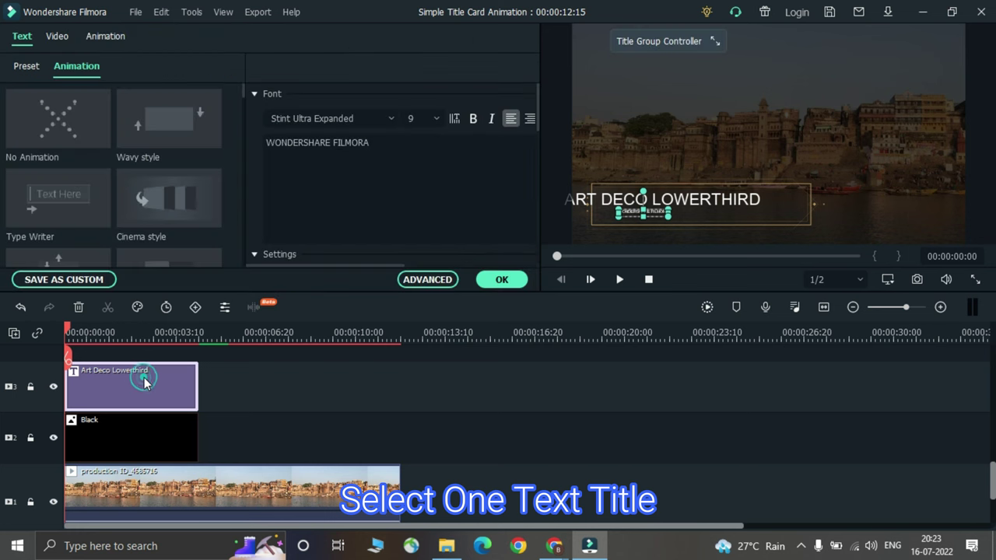
Split the production video clip at 00:00:05:26 and delete the part after the cut.
click(226, 340)
drag(225, 342, 222, 341)
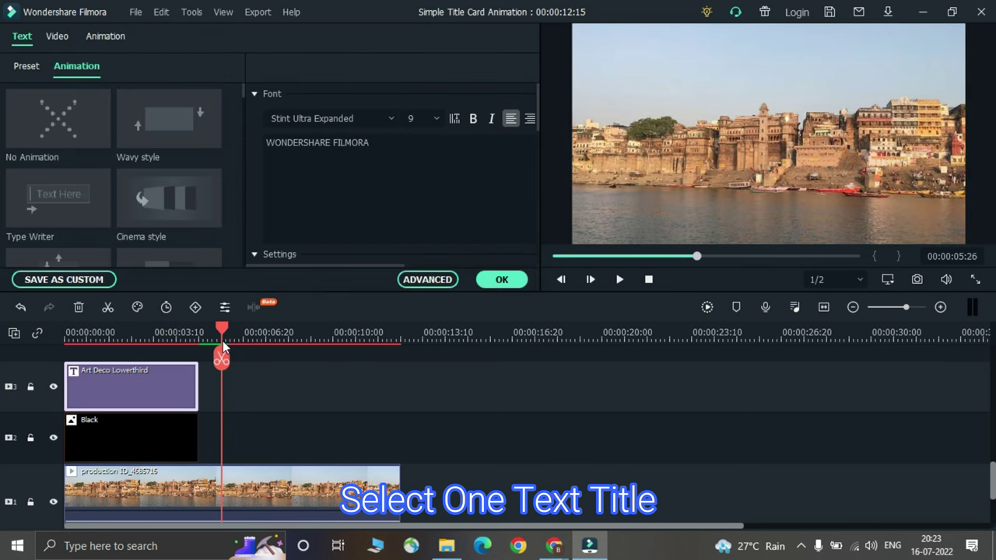
click(221, 358)
click(305, 478)
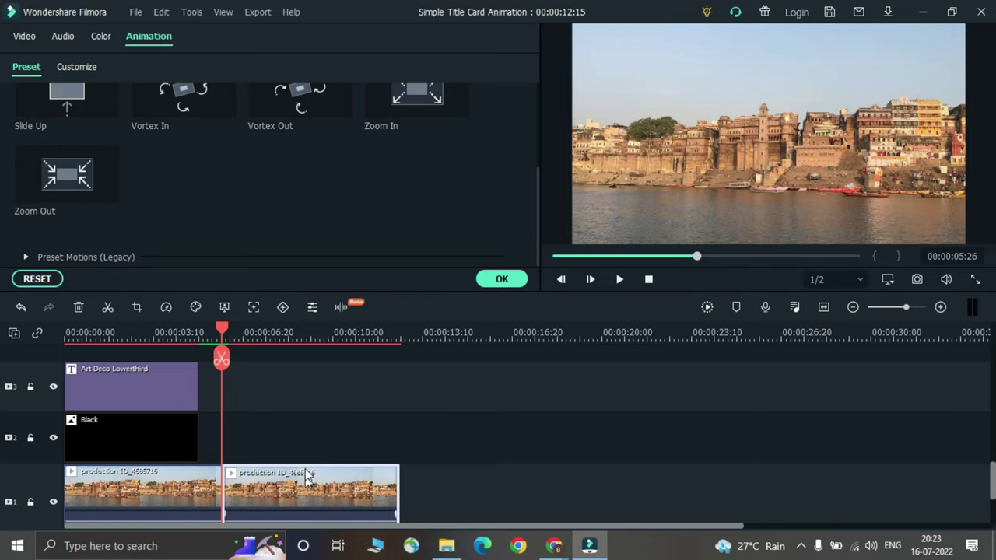
key(Delete)
Open the Art Deco Lowerthird title in the advanced text editor at the timeline start and delete all its preset elements.
drag(194, 337, 4, 340)
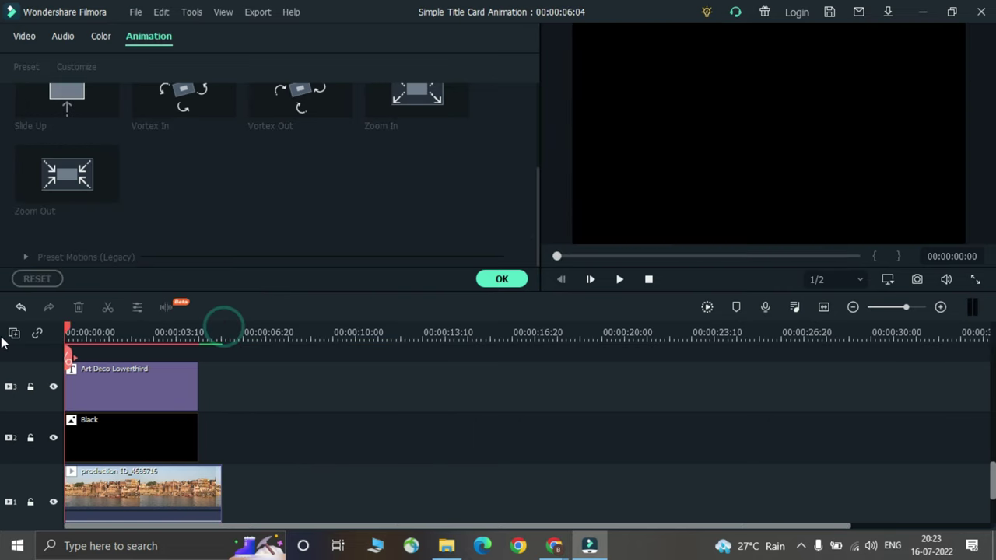
scroll(104, 355, up, 1)
click(101, 392)
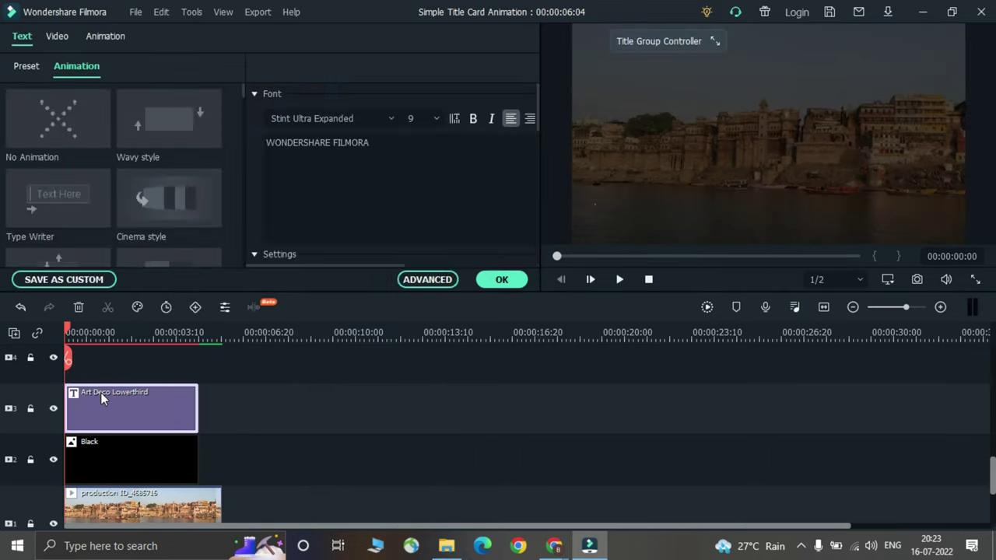
click(399, 282)
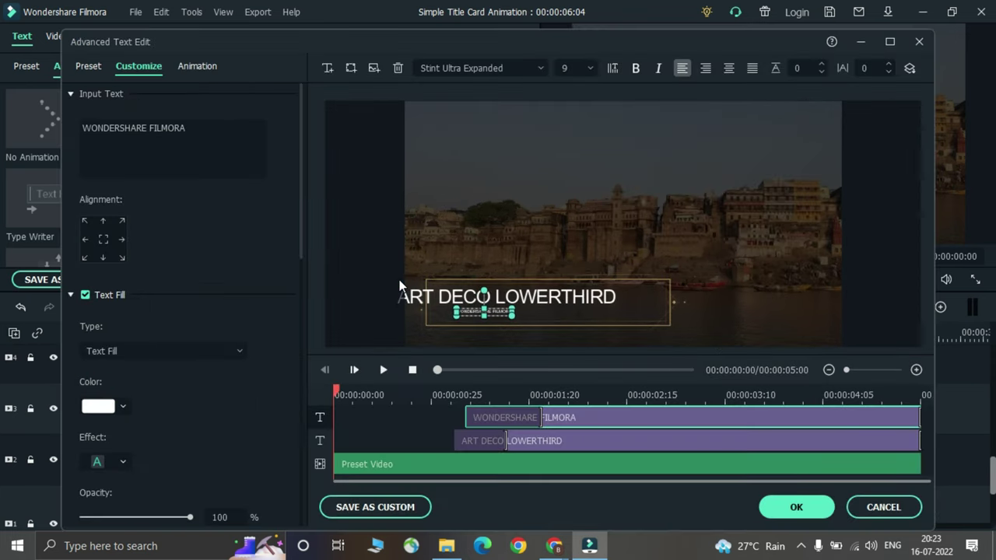
ctrl+click(475, 440)
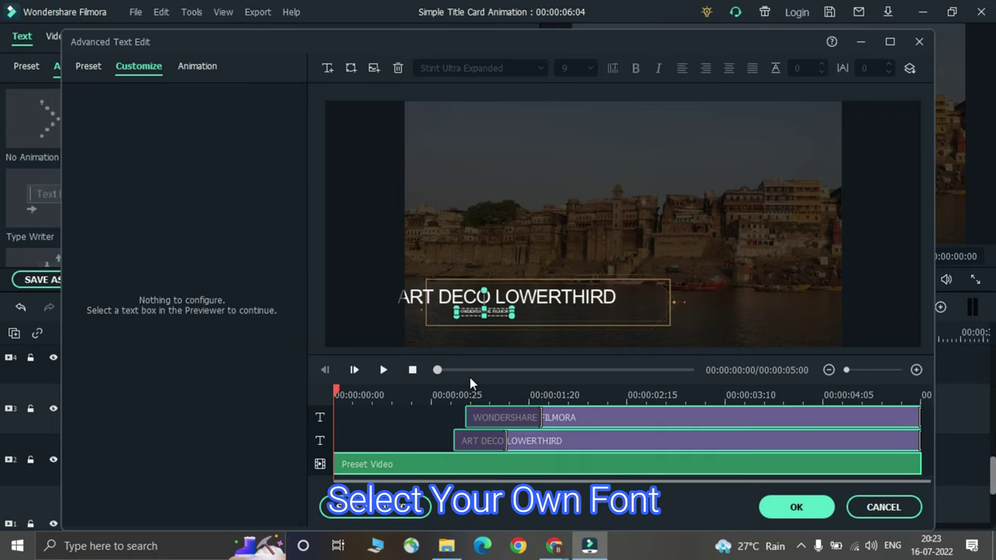
key(Delete)
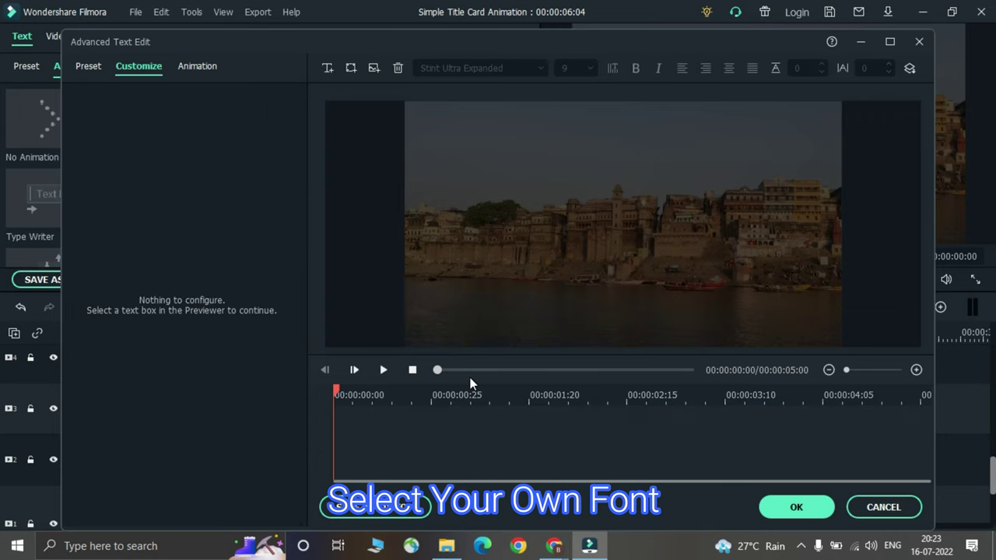
Add a new text box to the title with the text "SINGLE POINT TECH".
click(328, 67)
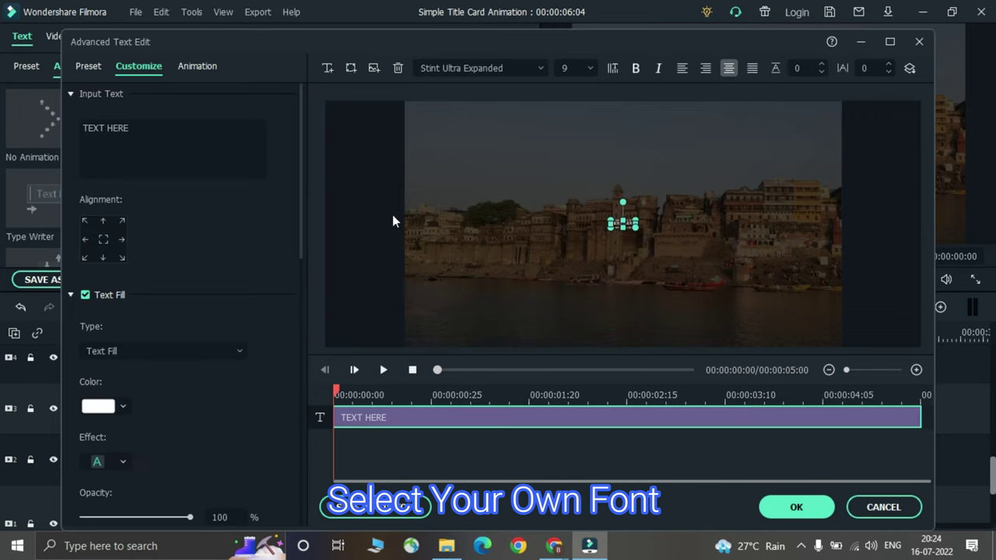
click(95, 136)
key(ctrl+a)
text(SI)
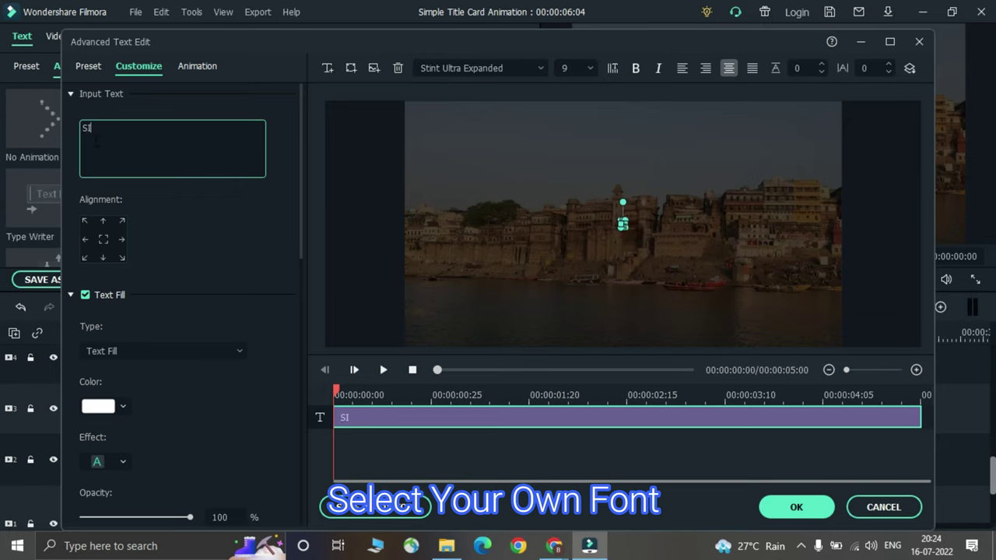
text(NGLE POINT )
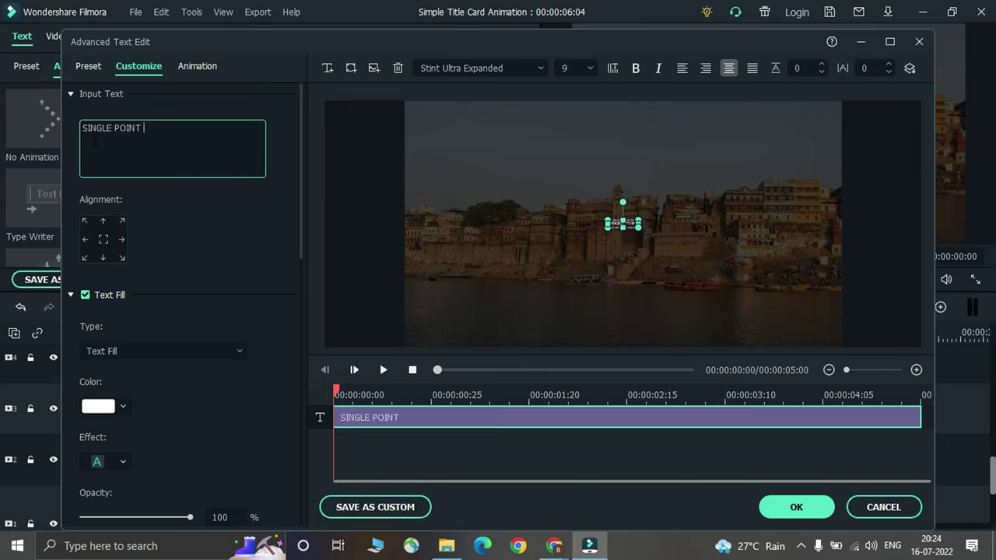
text(TECH)
Set the text's font size to 44 and move it up to the upper part of the frame.
click(578, 71)
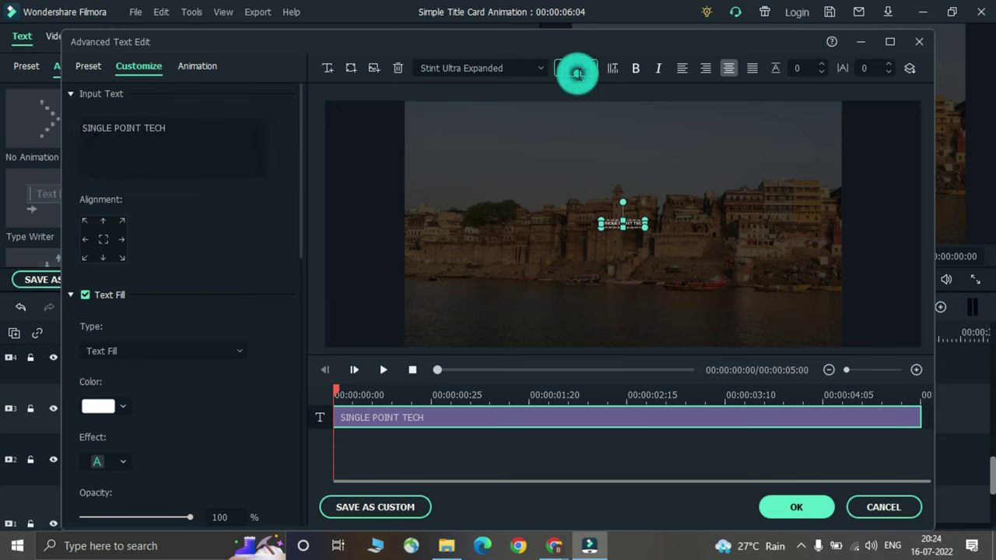
text(20)
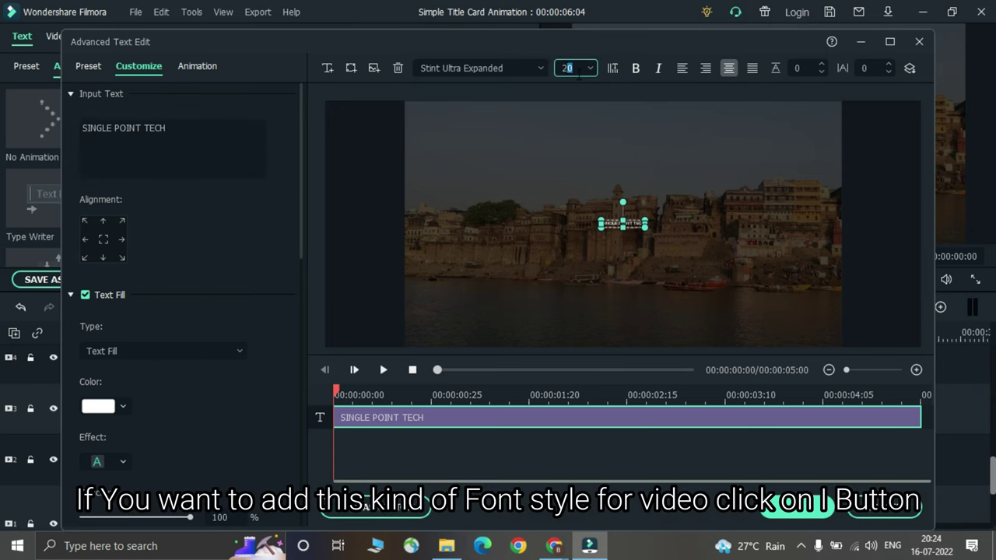
text(44)
click(657, 208)
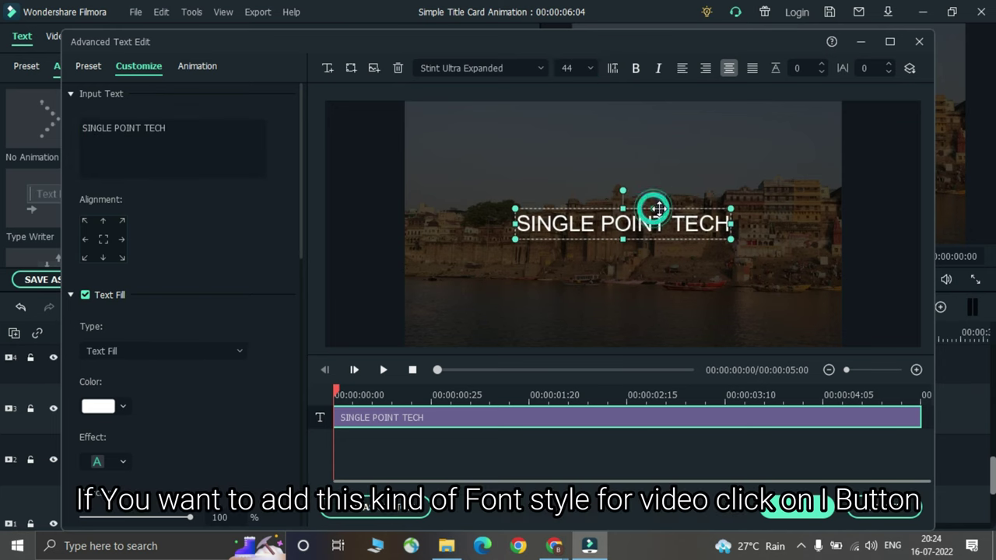
drag(658, 208, 661, 127)
Change the title font to Shaka Pow, apply the Text style 3 preset, and confirm the advanced text edit.
scroll(495, 65, down, 1)
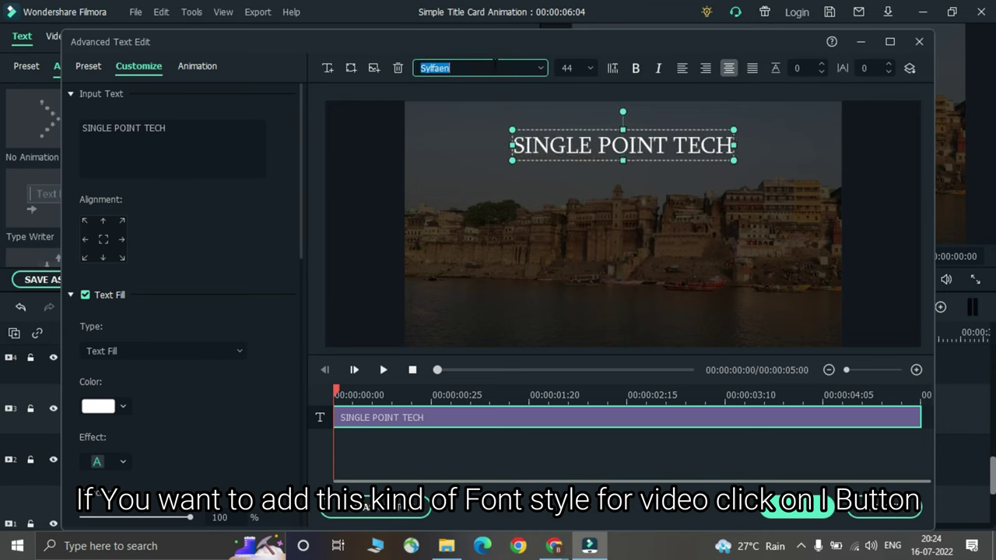
scroll(495, 64, down, 4)
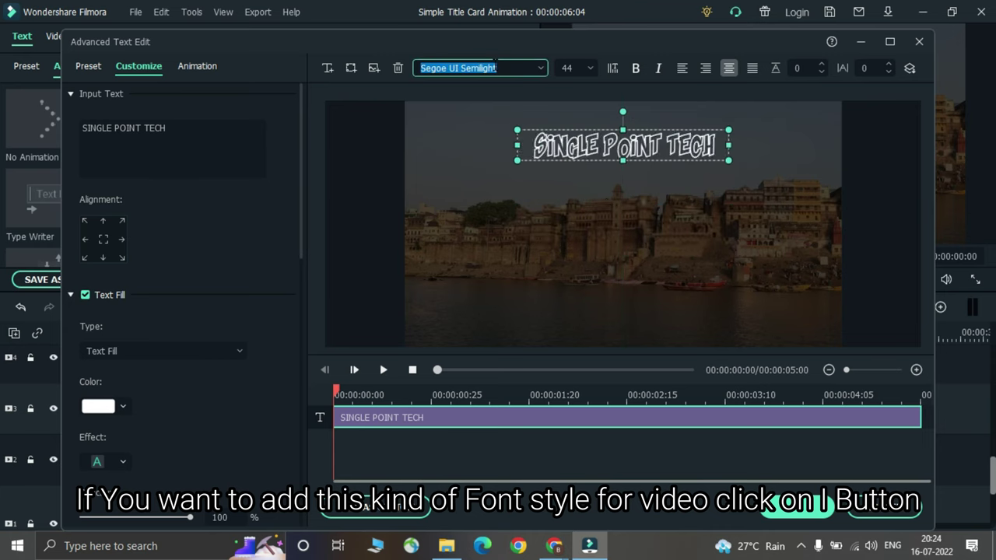
scroll(495, 64, down, 2)
click(88, 66)
click(144, 196)
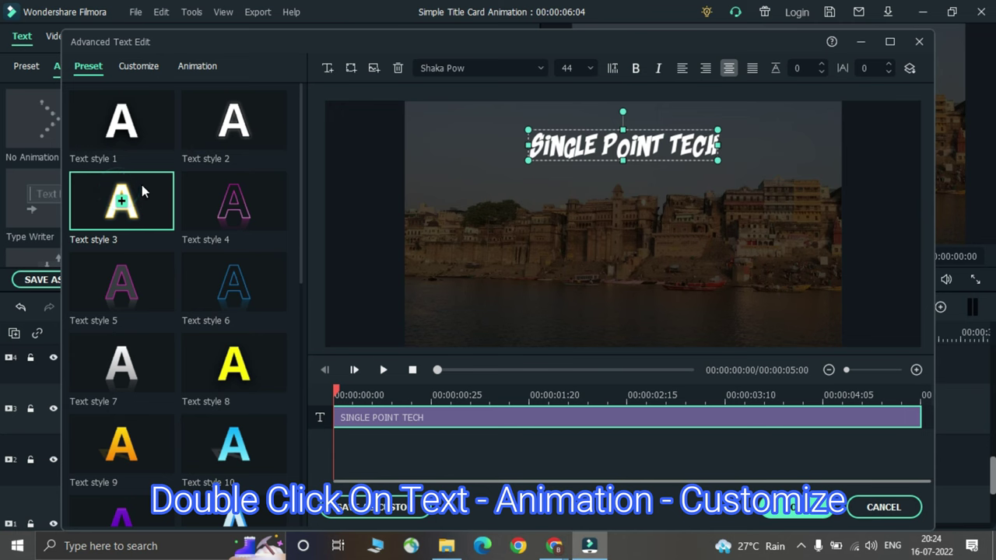
click(593, 198)
click(793, 508)
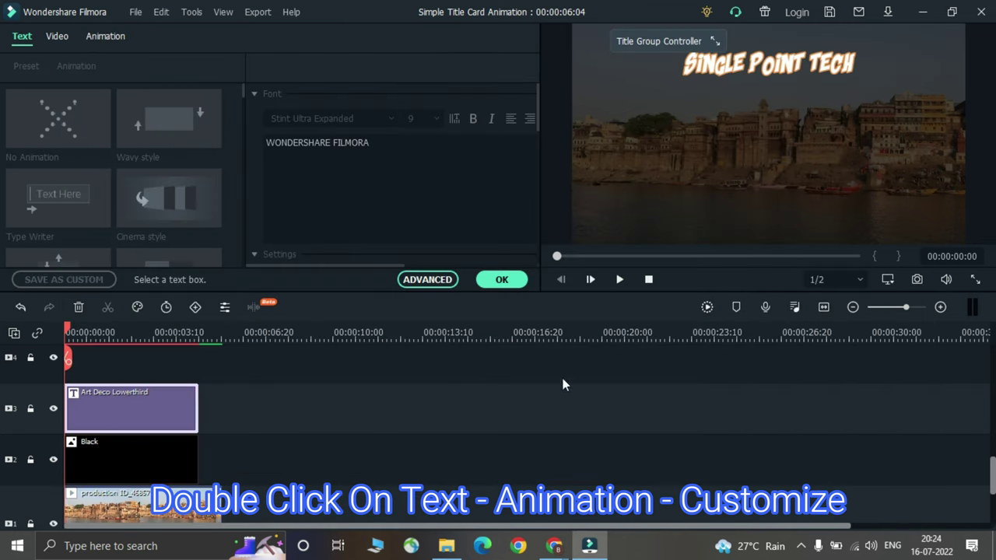
Add a custom animation keyframe to the title at the timeline start with its X position set to -450.
double_click(106, 393)
click(120, 36)
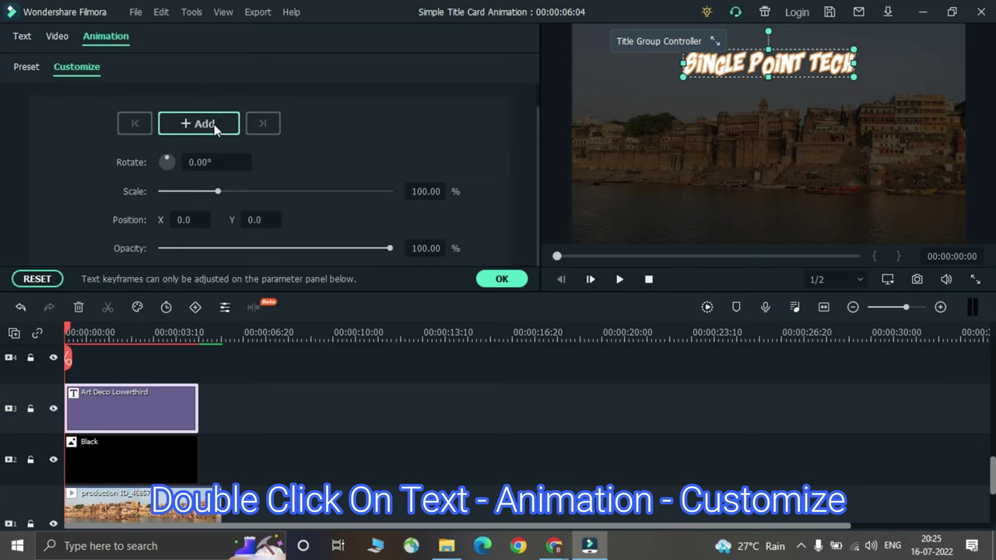
click(215, 125)
click(192, 221)
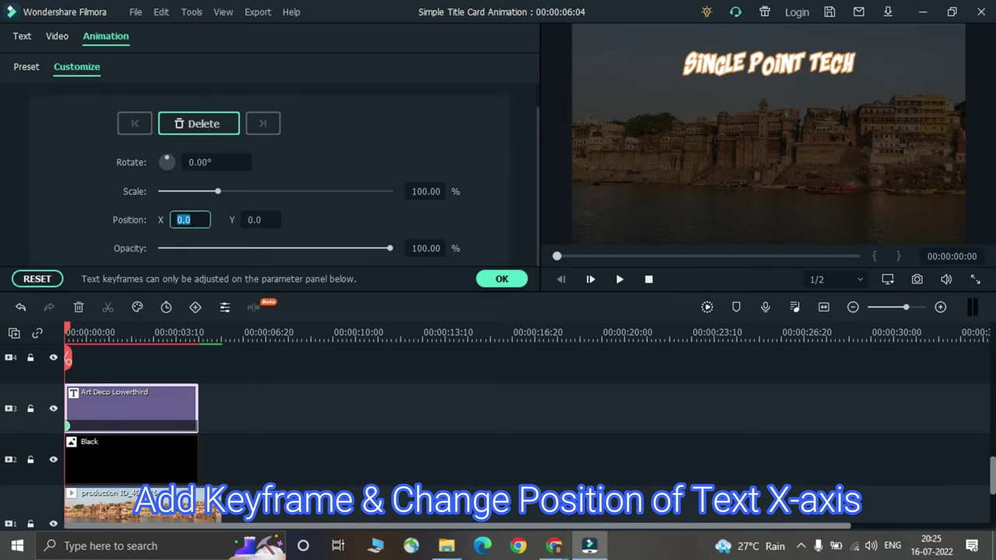
text(-450)
key(Return)
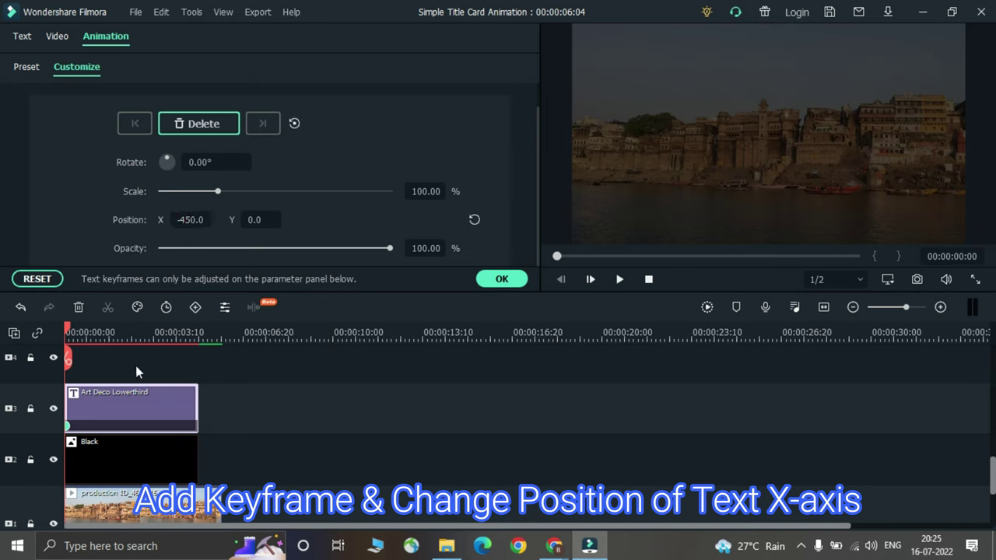
Add a second title keyframe at 00:00:00:29 and reset its position to X 0, Y 0.
drag(68, 329, 91, 351)
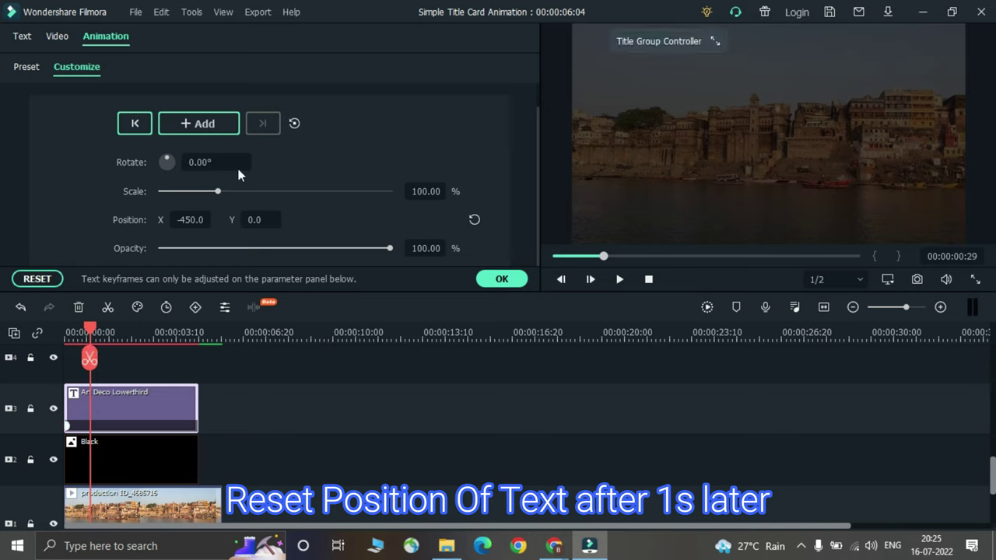
click(204, 123)
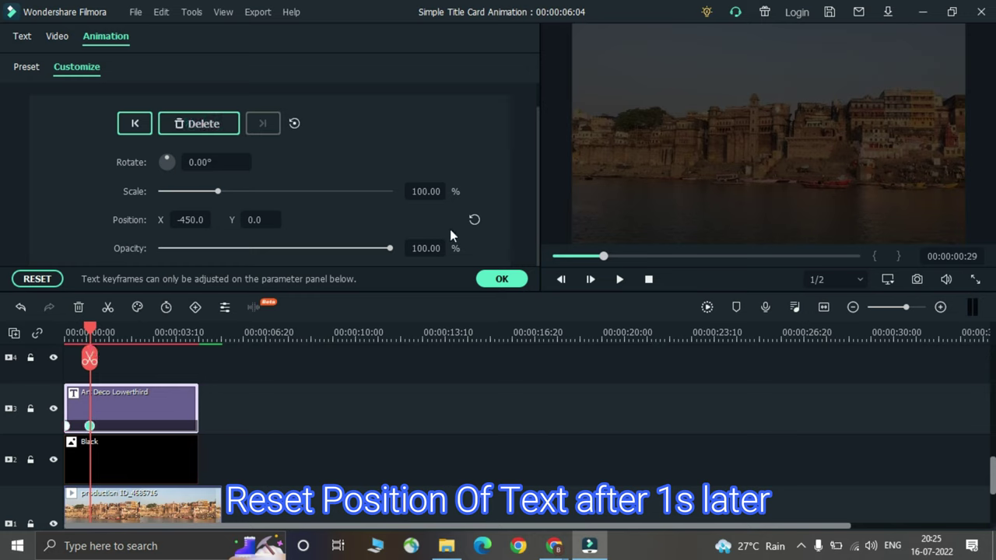
click(472, 220)
Add a third title keyframe at 00:00:04:00.
click(181, 342)
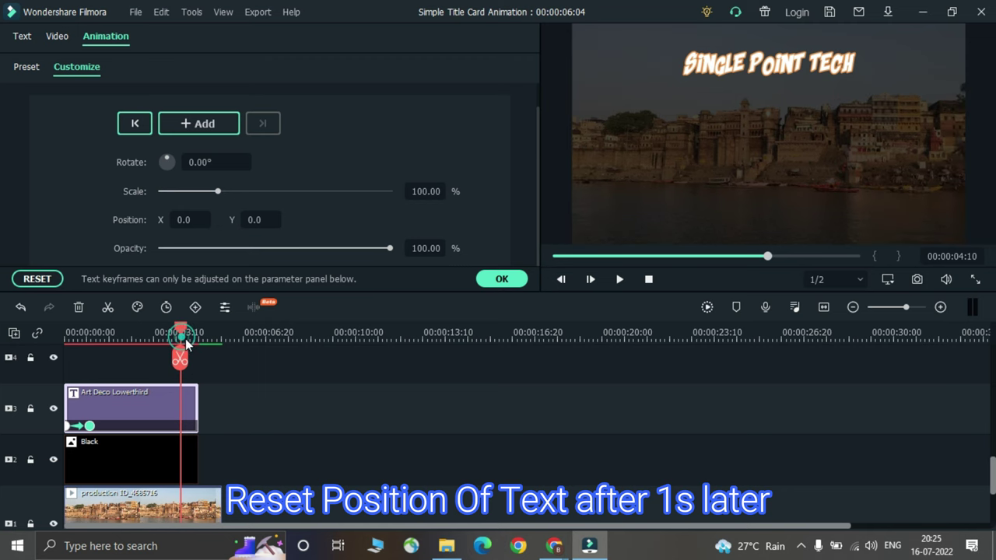
drag(181, 345, 172, 345)
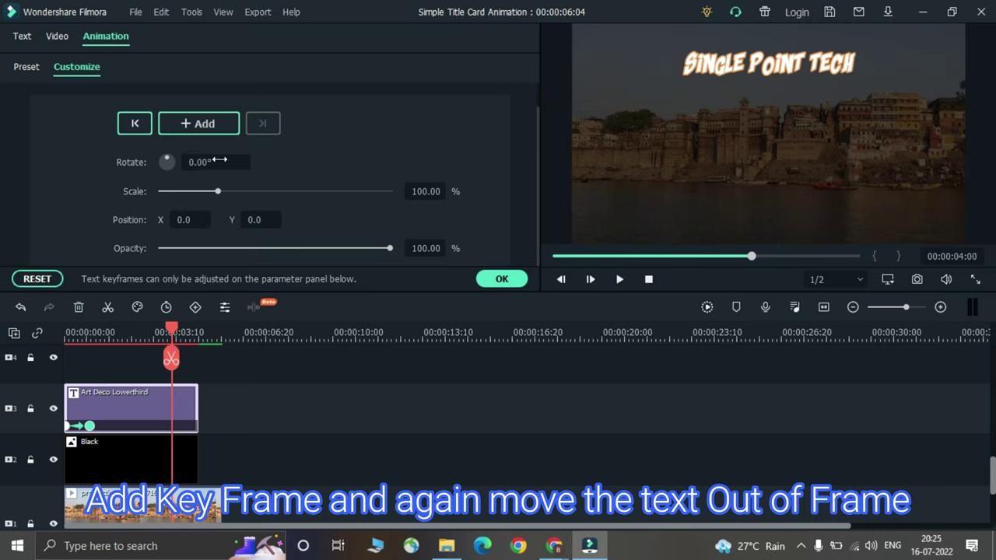
click(207, 125)
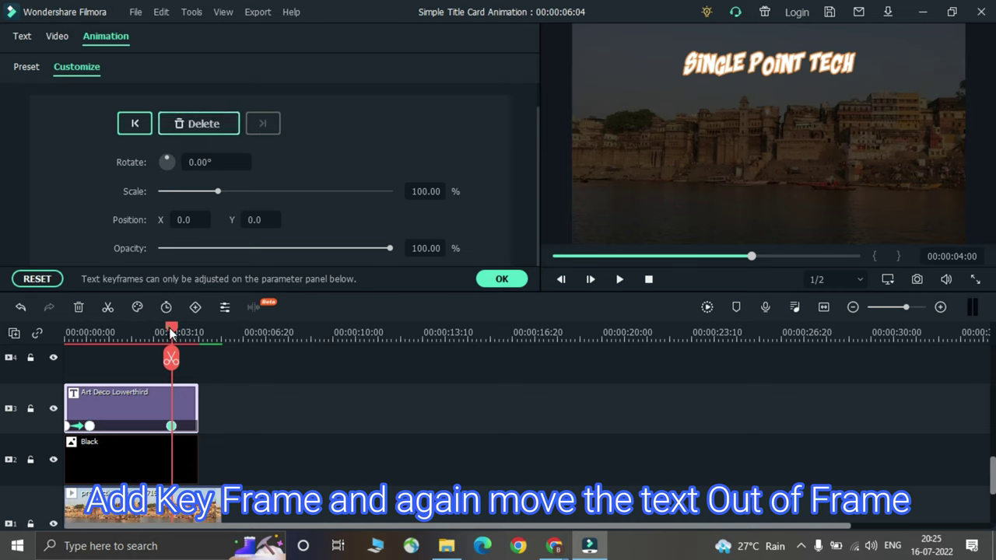
Add a fourth title keyframe at 00:00:05:00 and set its X position to -450.
drag(172, 343, 246, 362)
scroll(311, 350, up, 2)
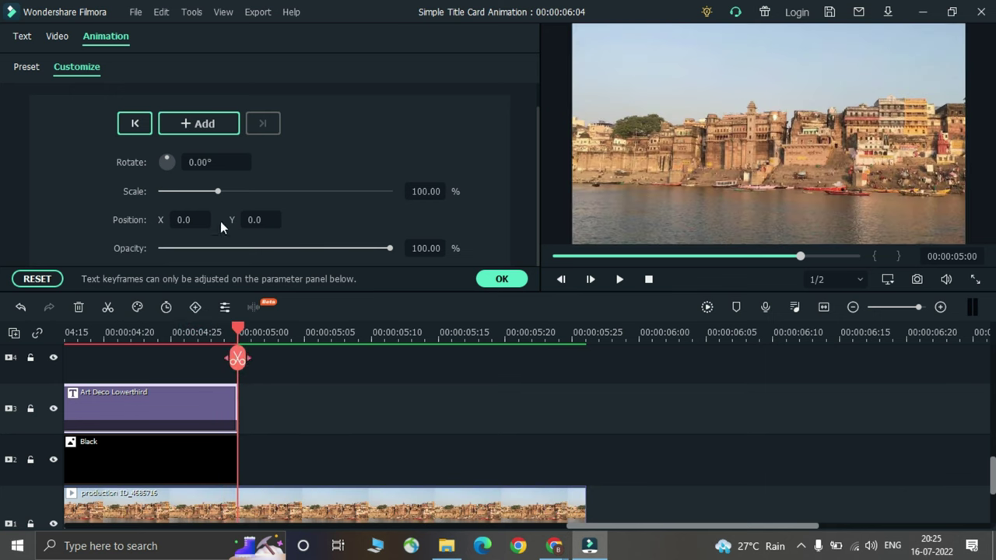
click(213, 124)
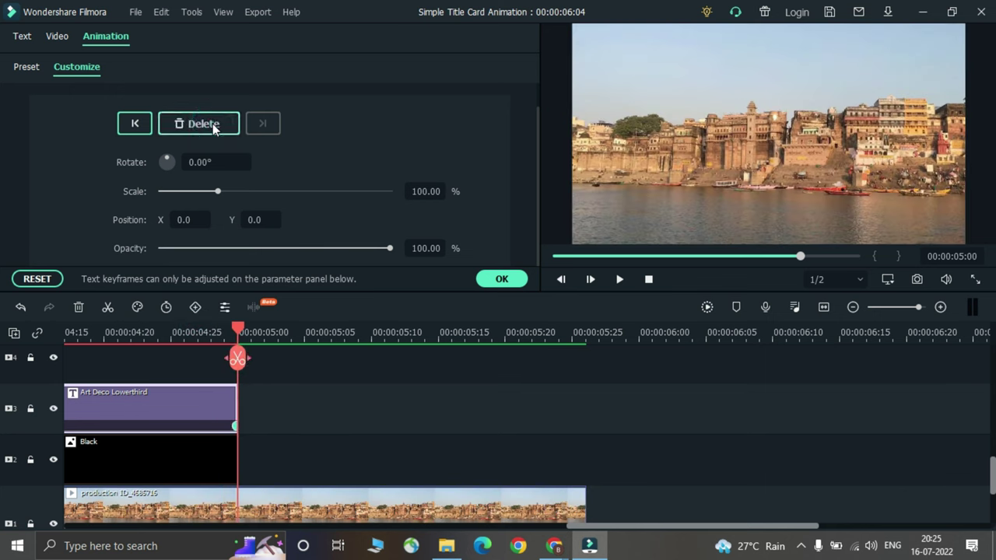
click(187, 219)
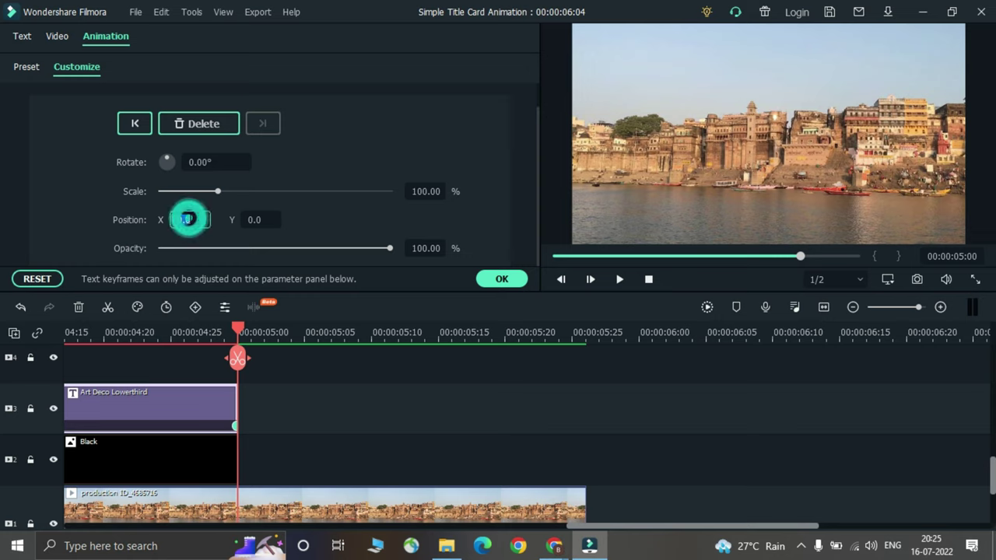
text(-)
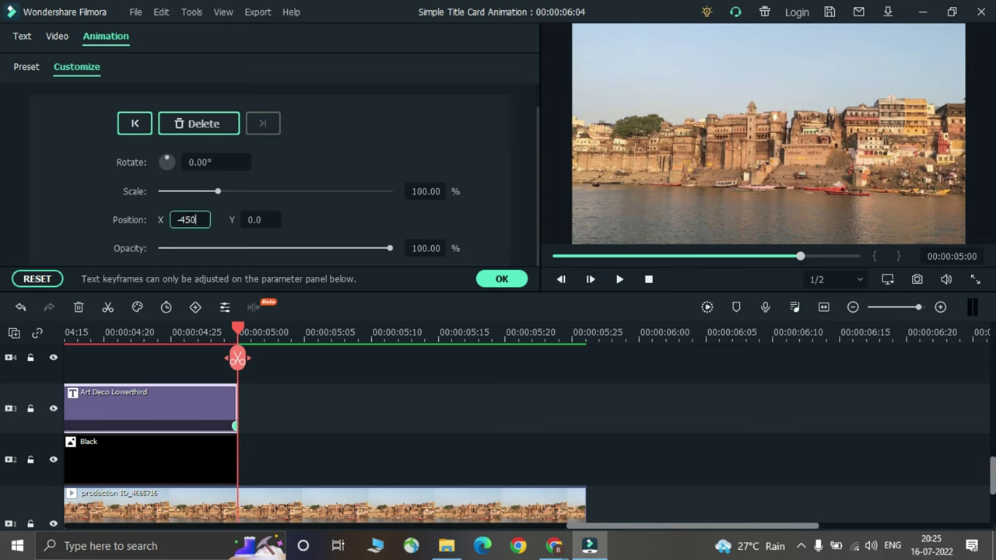
text(450)
key(Return)
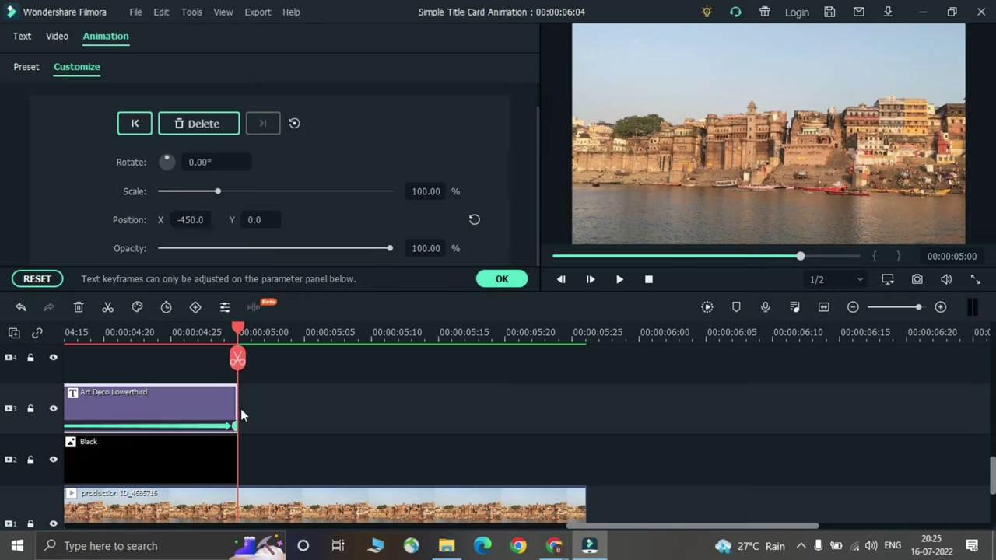
Add a custom animation keyframe to the Black clip at 00:00:04:00.
click(222, 463)
click(112, 35)
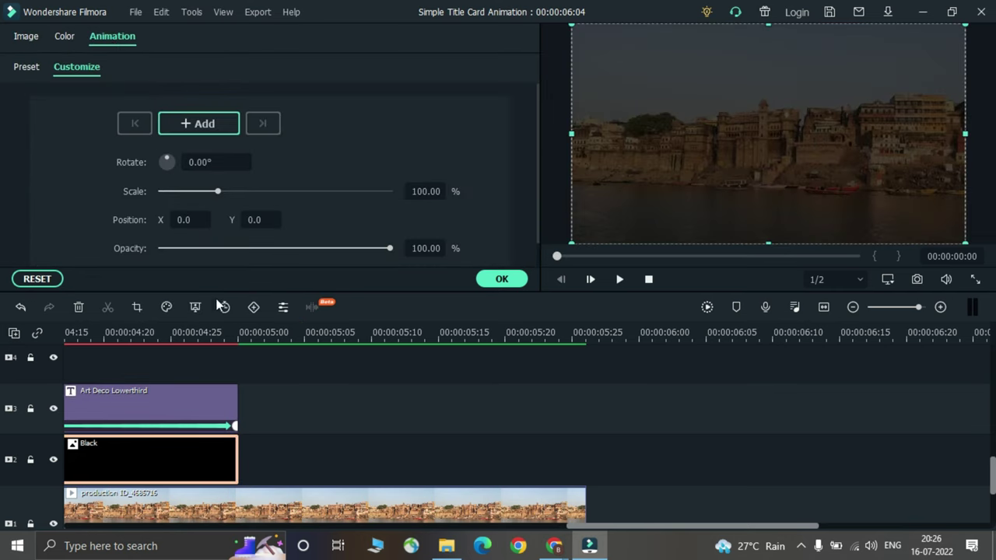
drag(159, 336, 918, 459)
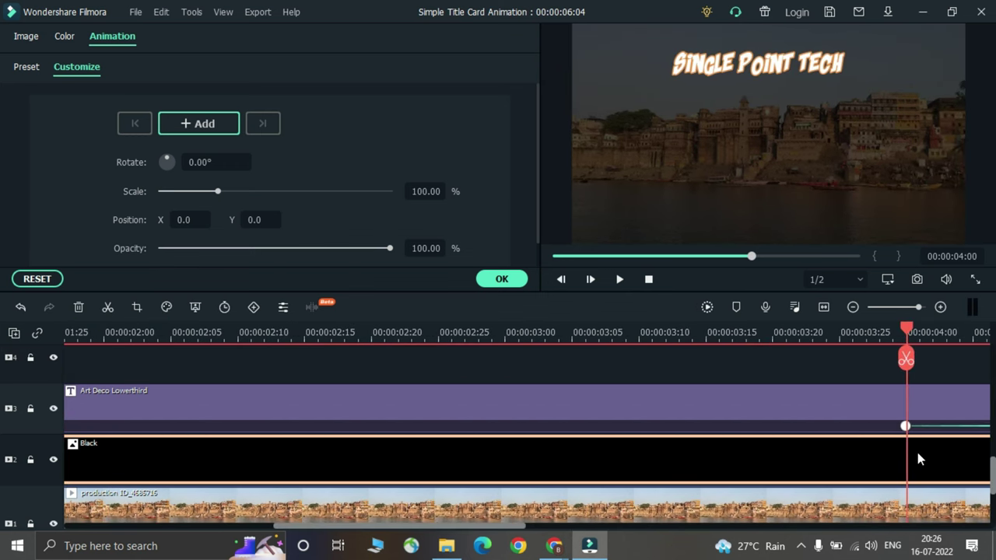
click(200, 123)
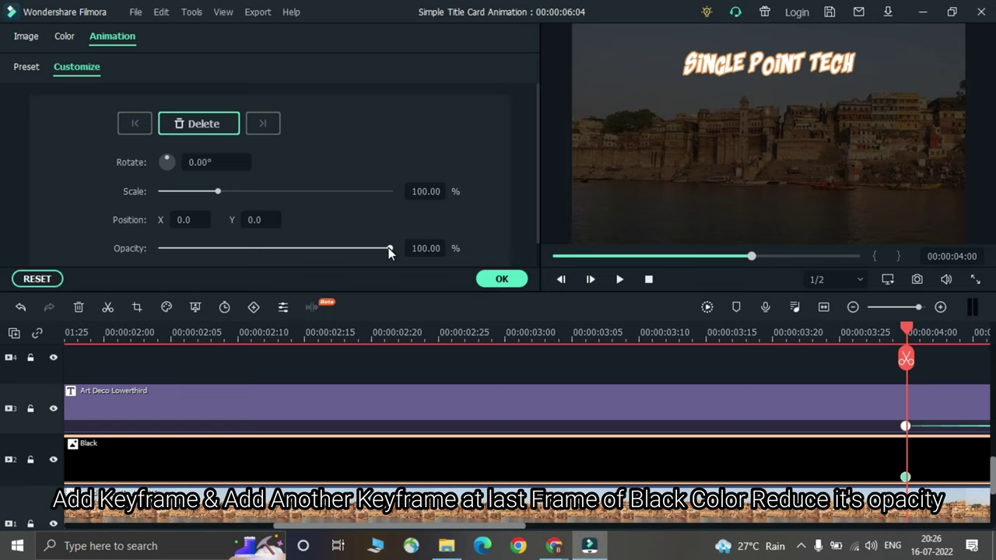
Add a second keyframe to the Black clip at its end, 00:00:05:00, and reduce its opacity to 0%.
scroll(763, 350, down, 2)
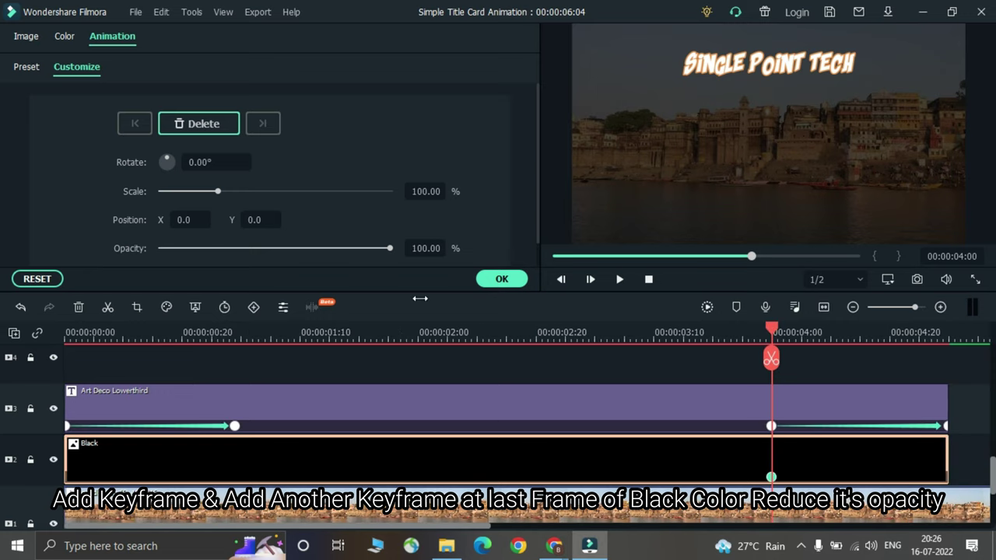
key(Right)
drag(825, 362, 903, 347)
scroll(864, 358, up, 2)
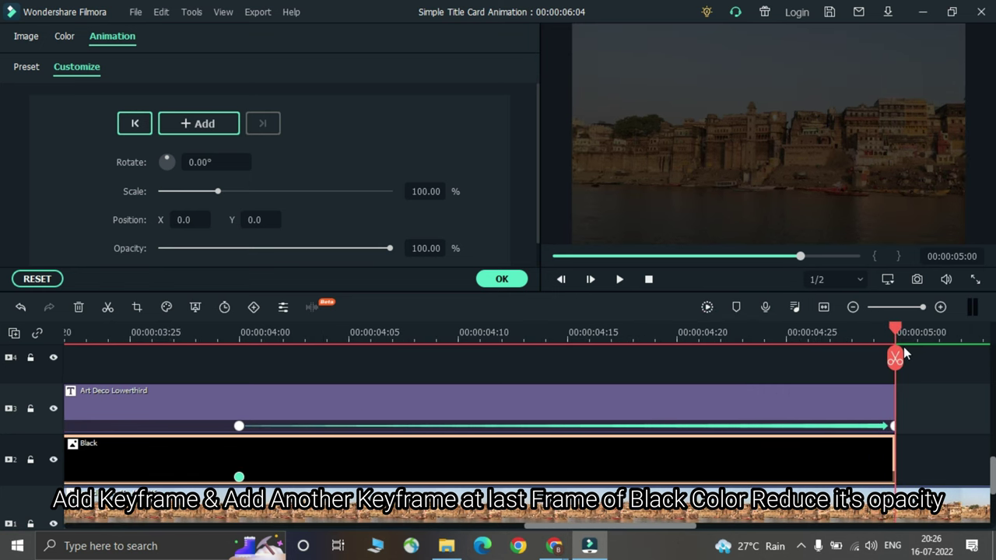
click(806, 462)
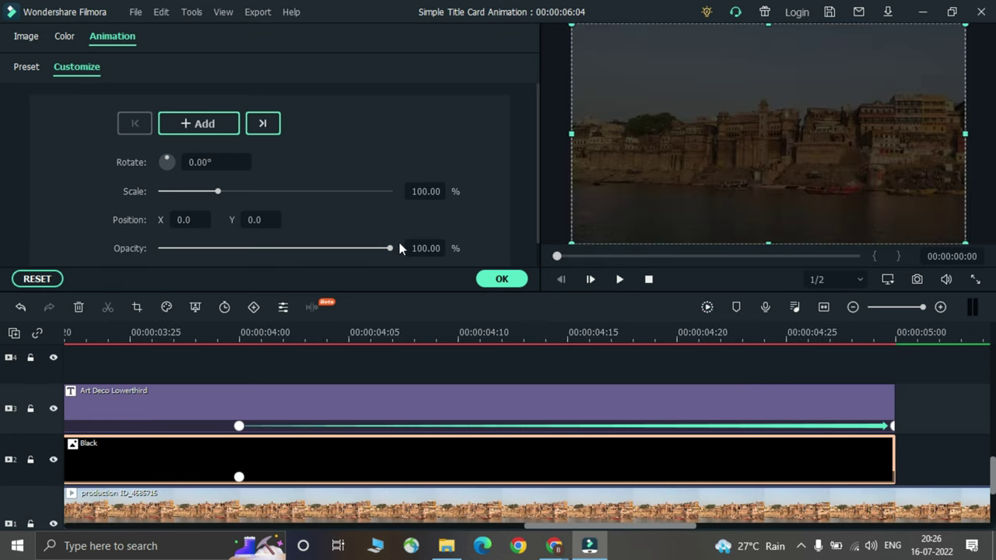
mouse_move(889, 338)
mouse_down()
mouse_move(872, 345)
mouse_move(895, 342)
mouse_up()
click(226, 140)
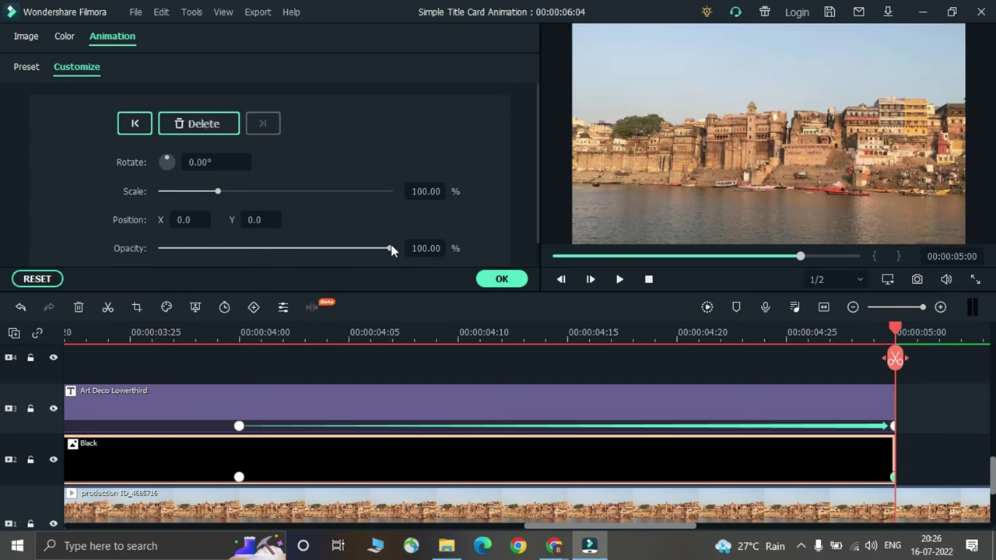
drag(391, 251, 137, 244)
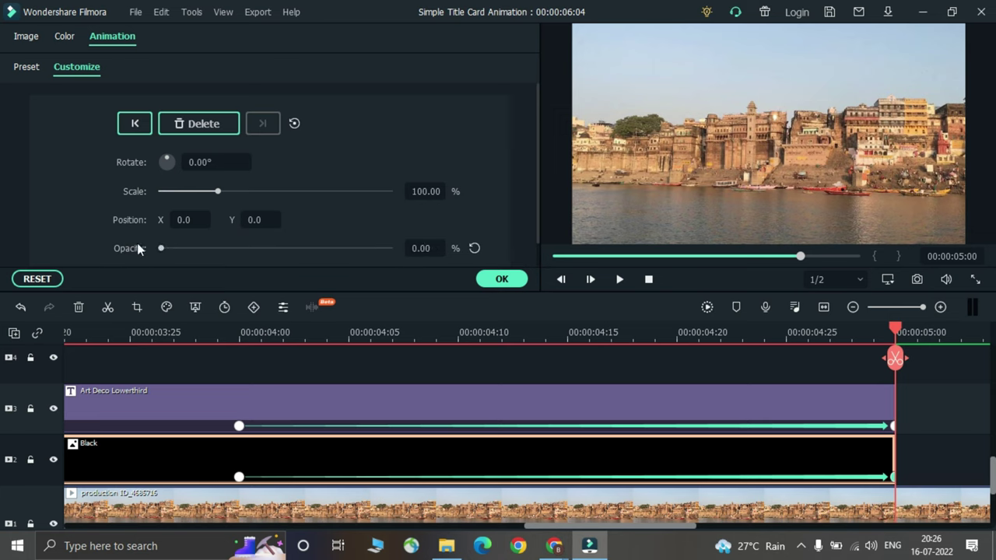
Preview the end of the Black clip's fade-out and confirm its animation settings.
click(415, 333)
drag(415, 333, 889, 402)
scroll(856, 405, down, 3)
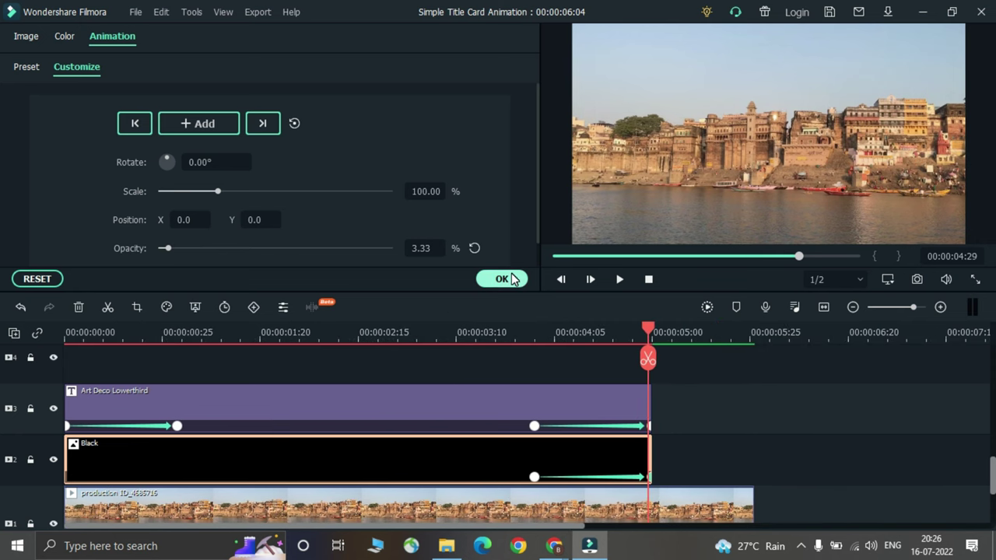
click(506, 280)
Duplicate the animated title clip and place the copy on track 4 at the timeline start.
click(396, 391)
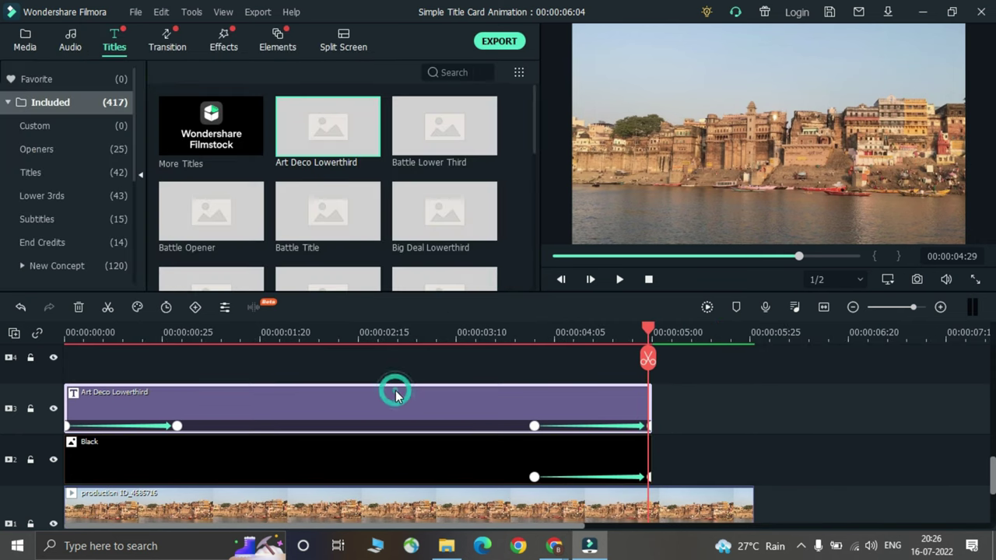
right_click(396, 391)
click(427, 69)
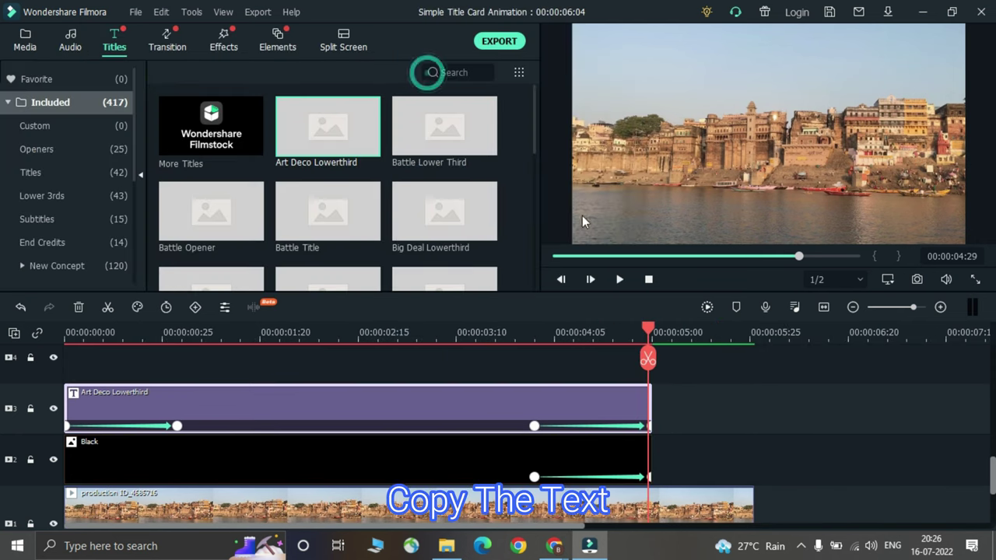
click(698, 360)
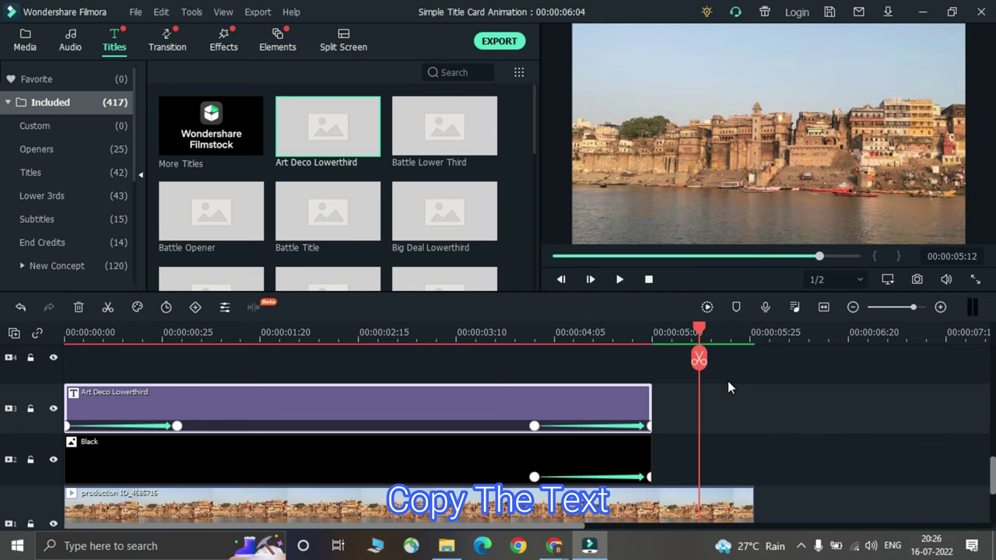
right_click(728, 380)
click(762, 80)
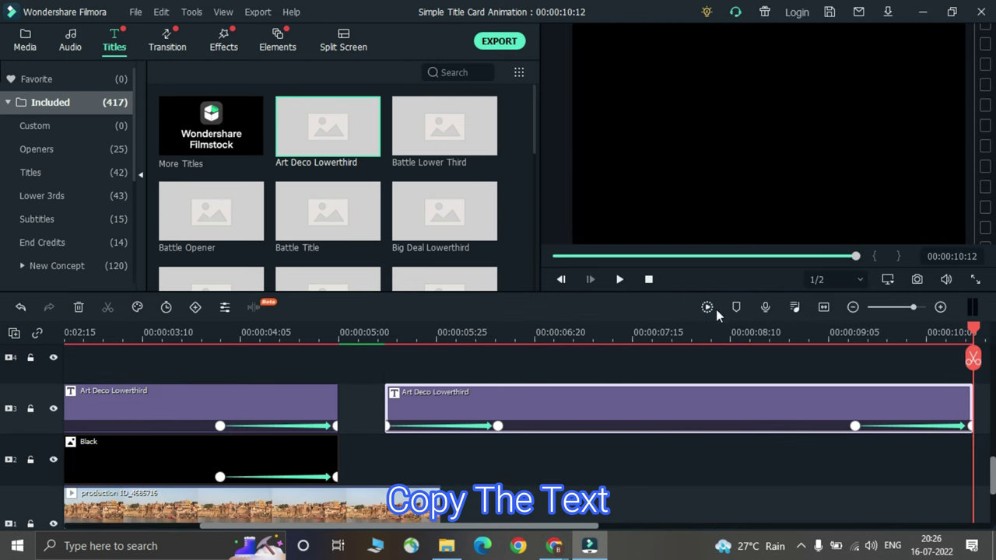
drag(685, 399, 117, 477)
Replace the copied title's text with SUBSCRIBE using the advanced text editor.
click(162, 331)
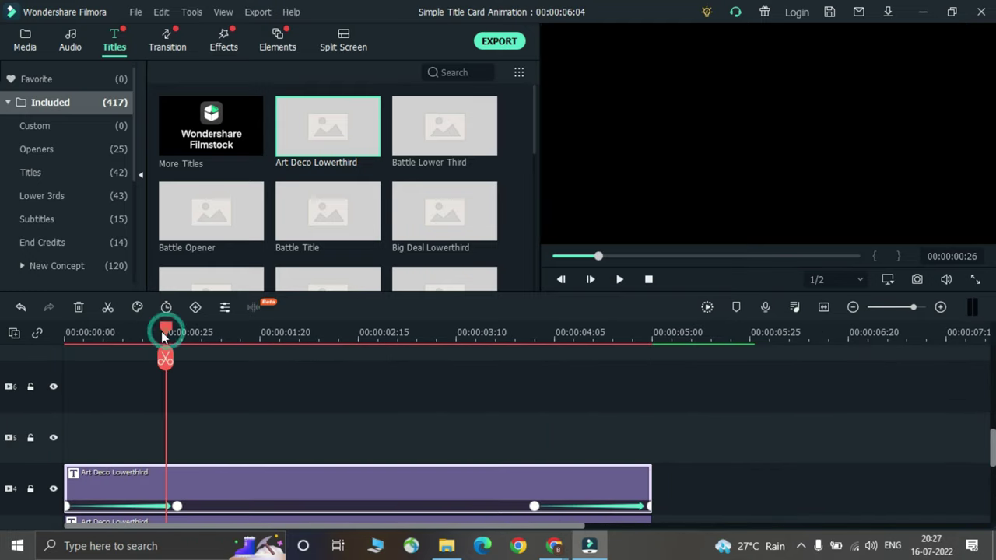
drag(163, 332, 23, 363)
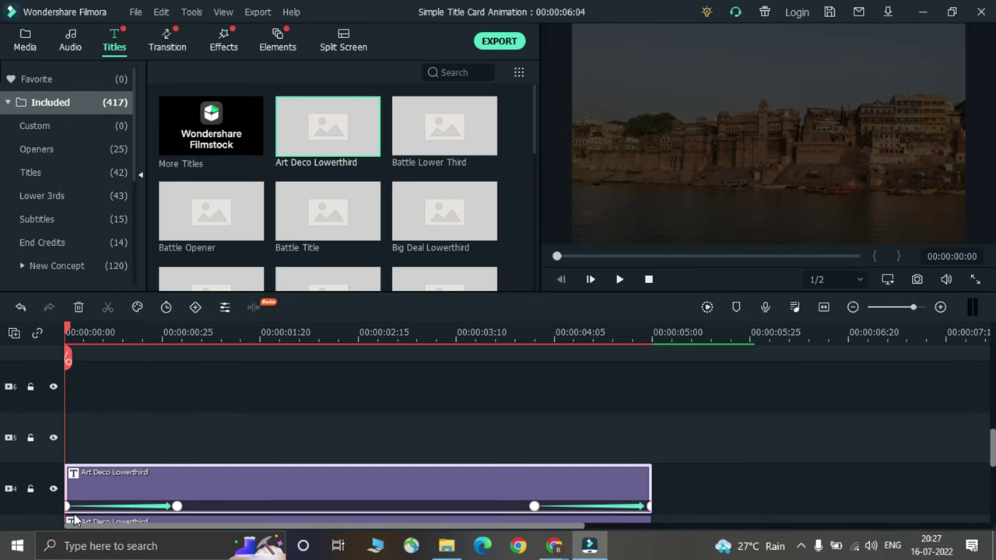
double_click(75, 488)
drag(349, 143, 229, 137)
key(BackSpace)
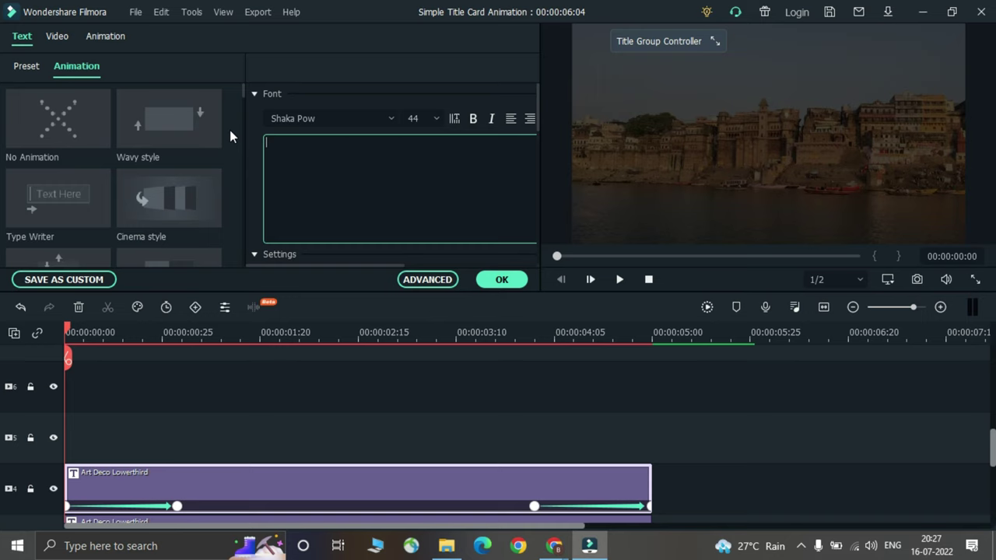
click(424, 280)
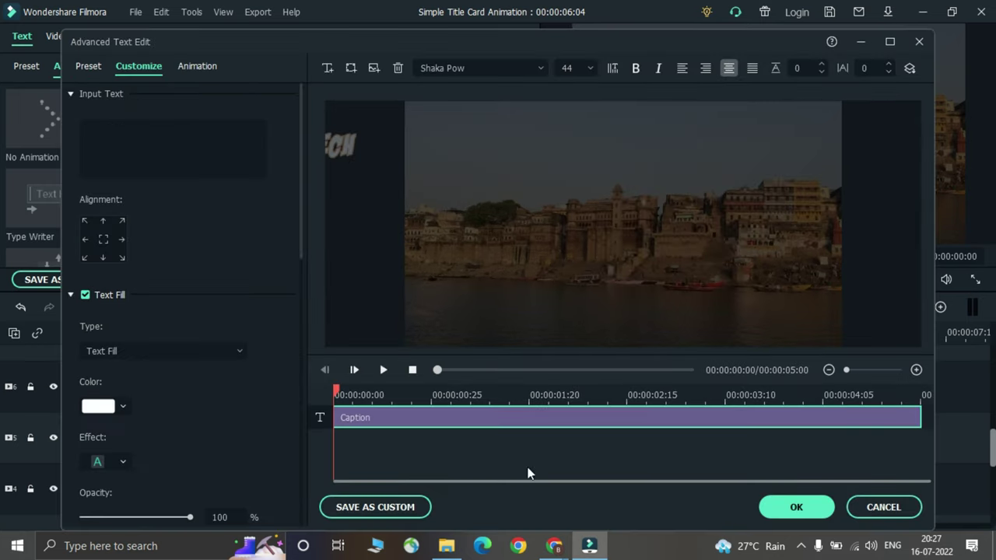
click(137, 143)
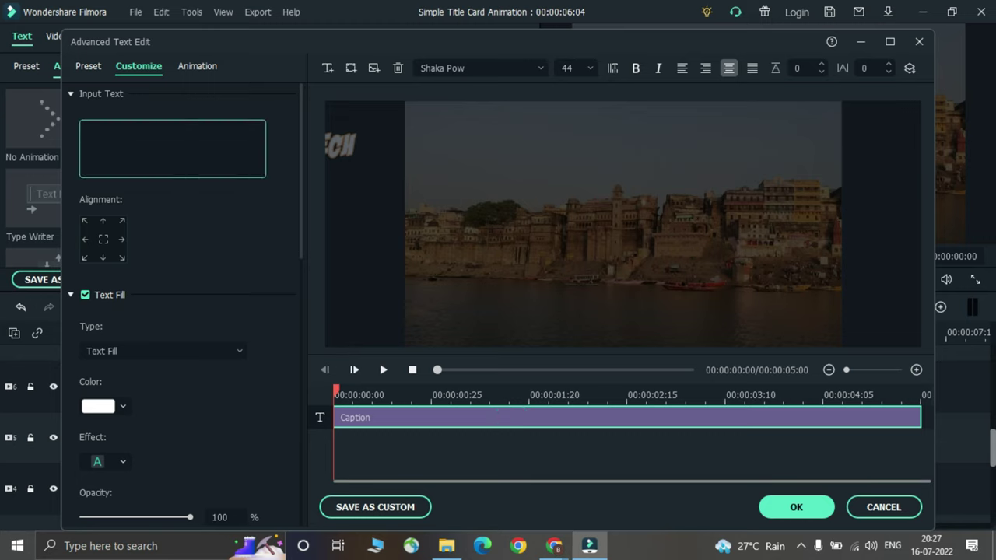
text(SUBSCRIBE)
Preview the title at 00:00:02:07 and move the SUBSCRIBE text below SINGLE POINT TECH.
click(565, 393)
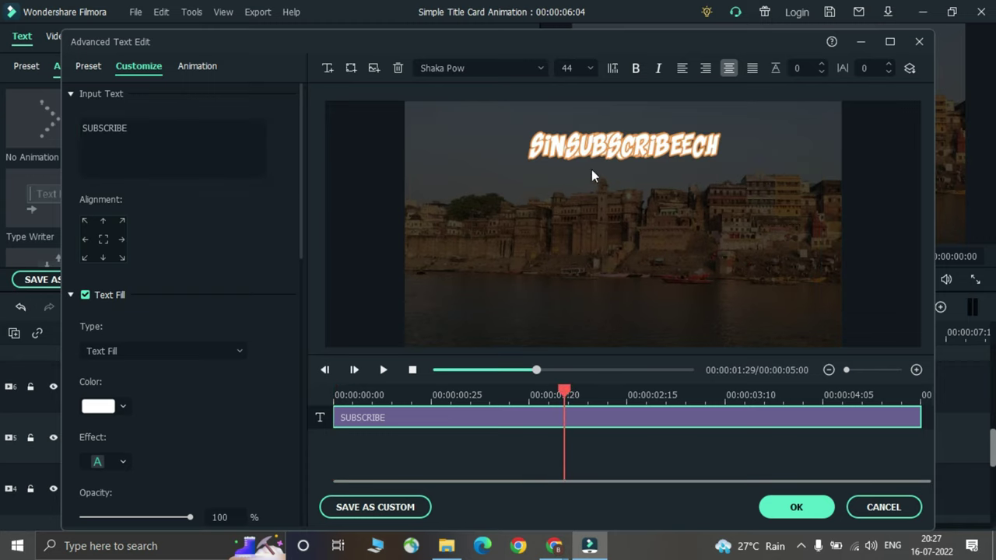
drag(565, 394, 595, 395)
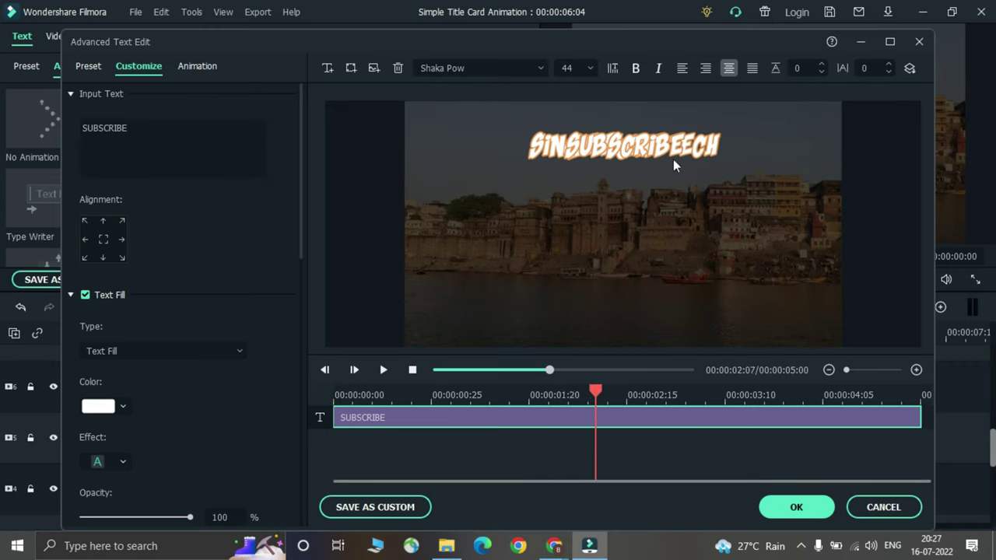
click(652, 148)
drag(640, 129, 639, 170)
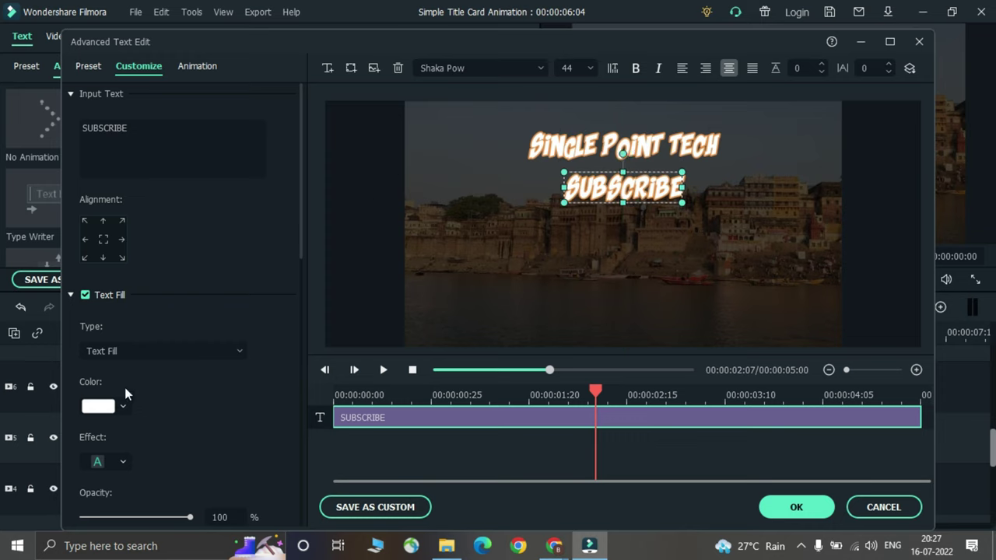
Change the SUBSCRIBE text's fill color to red from the basic colors.
click(123, 402)
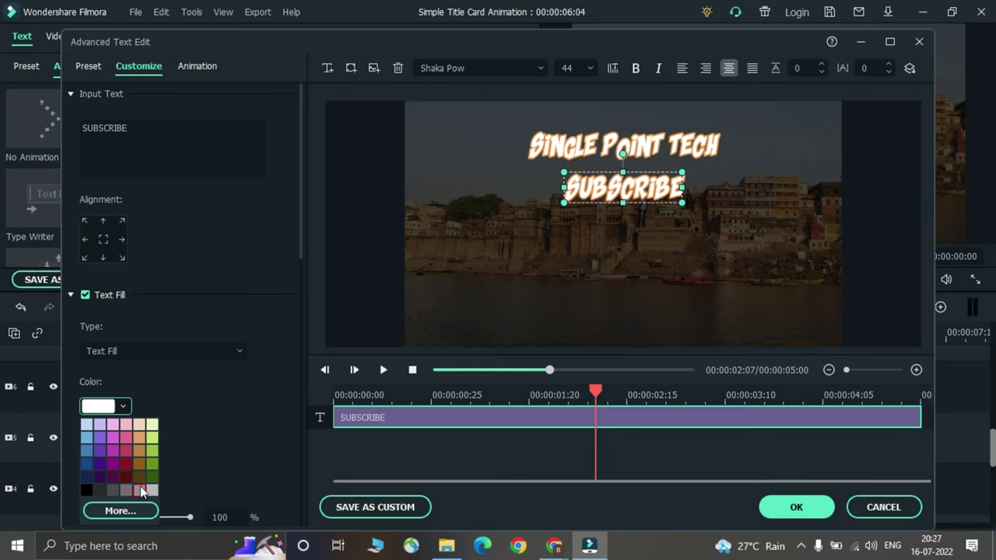
click(120, 510)
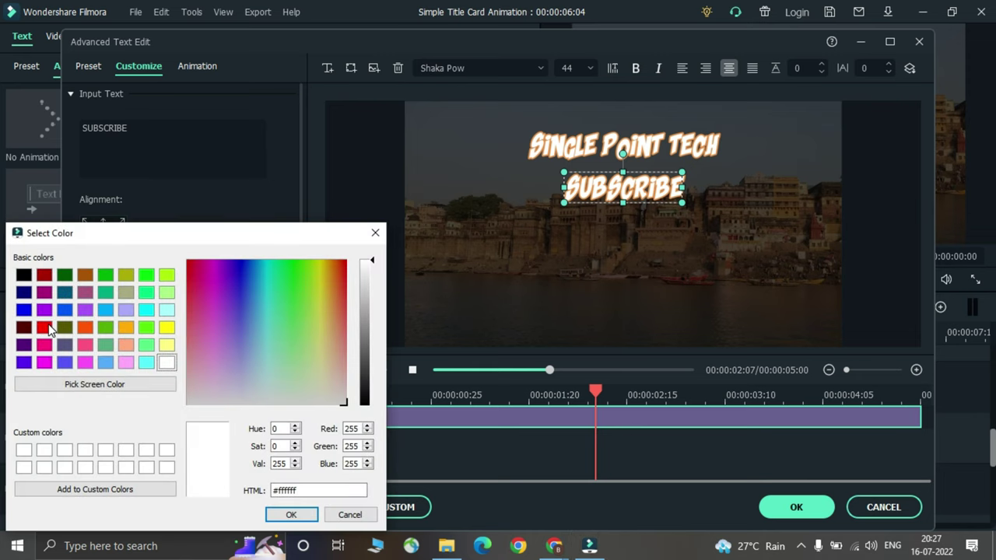
click(46, 328)
click(282, 515)
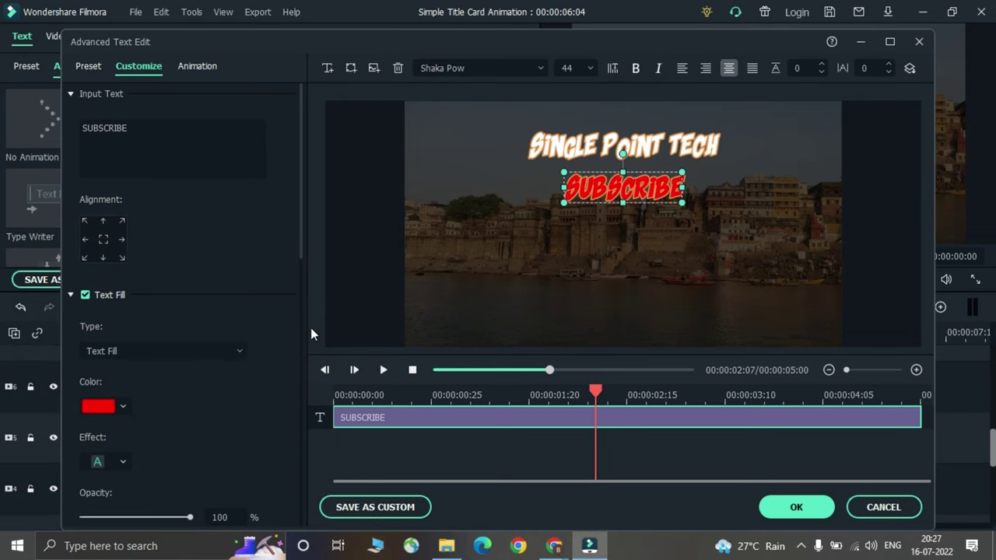
Change the SUBSCRIBE text's border color to light gray.
scroll(225, 370, down, 6)
click(123, 424)
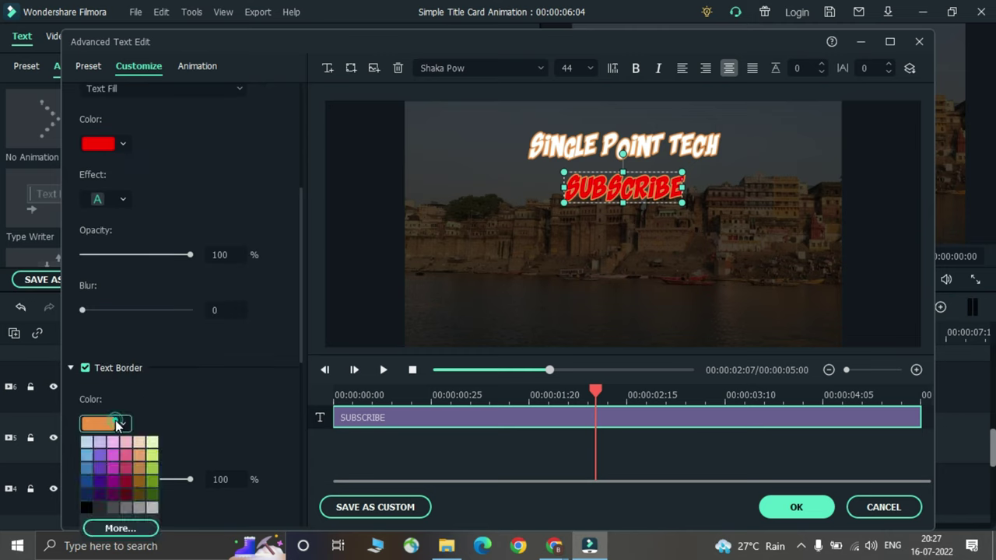
click(153, 470)
click(123, 423)
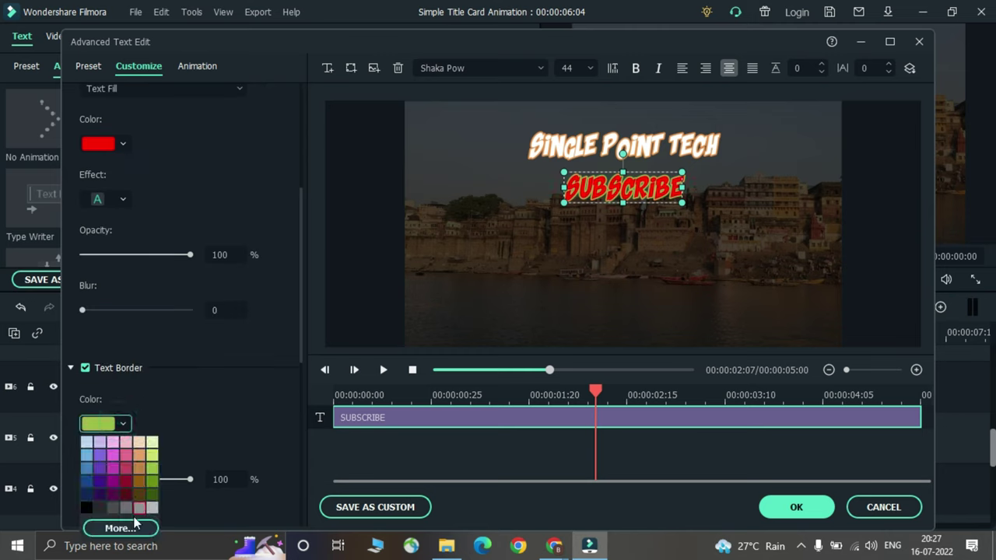
click(152, 516)
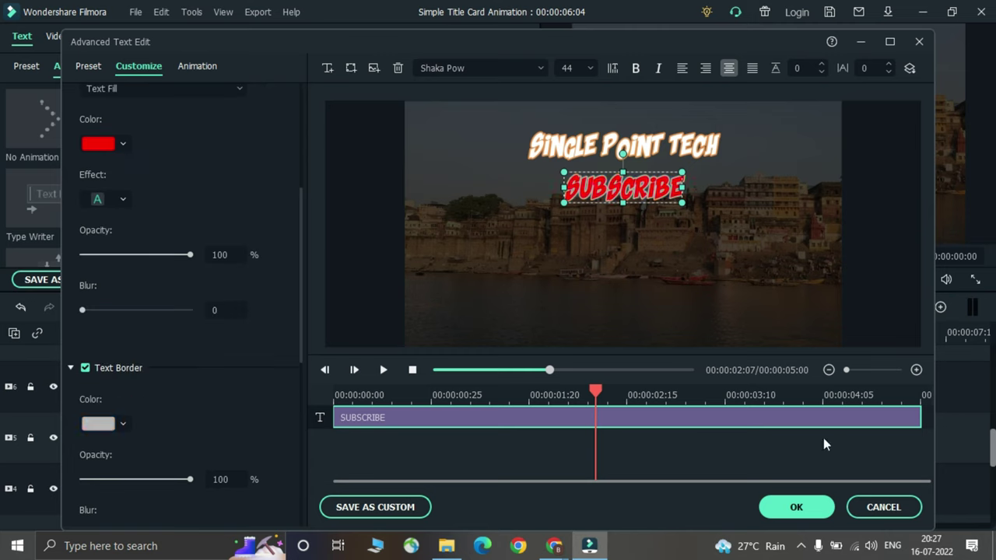
Move the SUBSCRIBE text slightly up, closer to SINGLE POINT TECH, and confirm the advanced text edit.
click(779, 506)
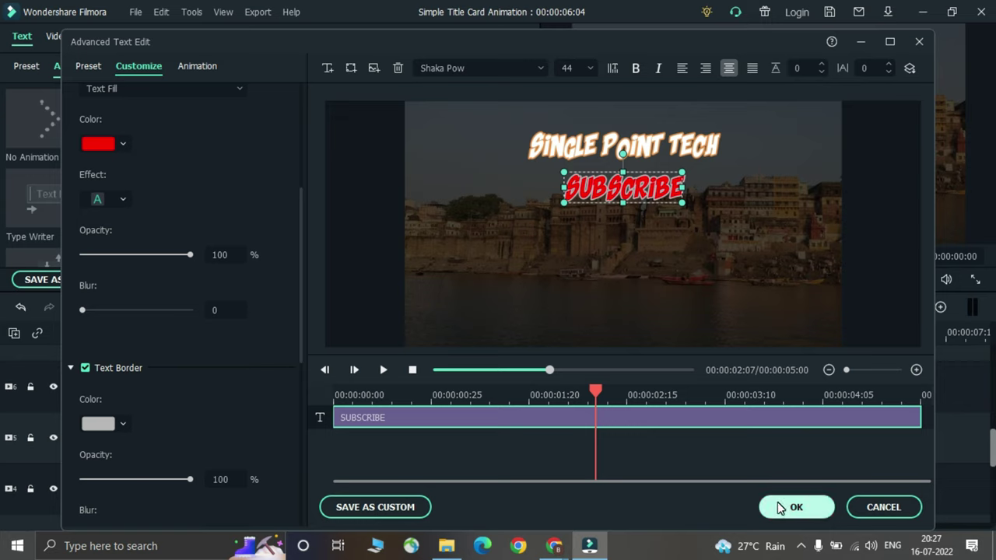
drag(645, 175, 647, 163)
click(708, 166)
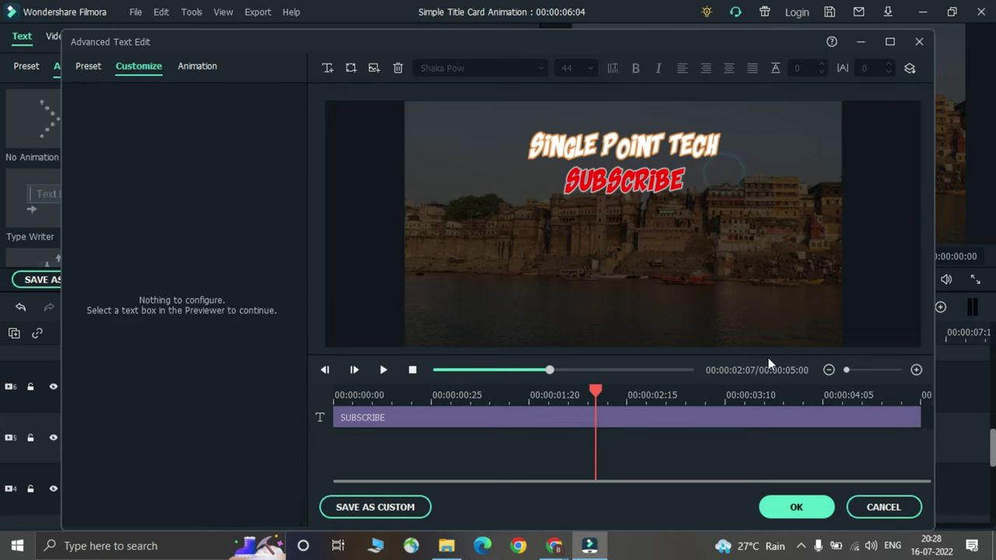
click(785, 506)
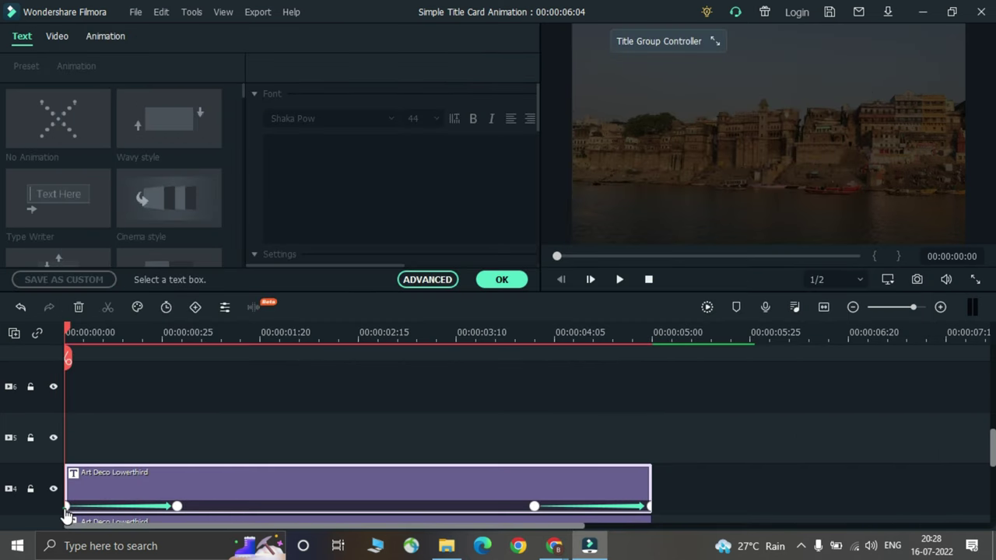
Set the X position of the SUBSCRIBE title's first keyframe, at 00:00:00:00, to 450.
click(40, 440)
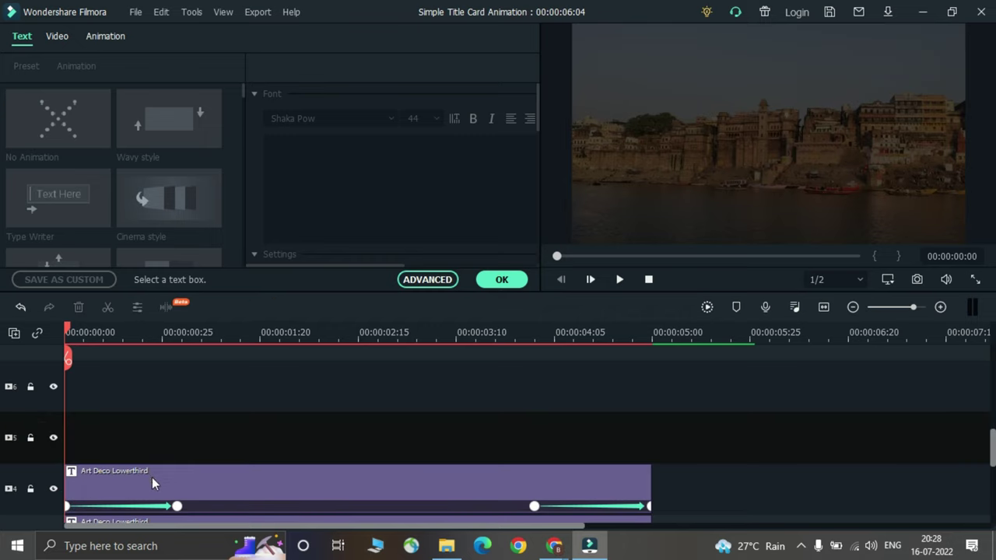
click(120, 484)
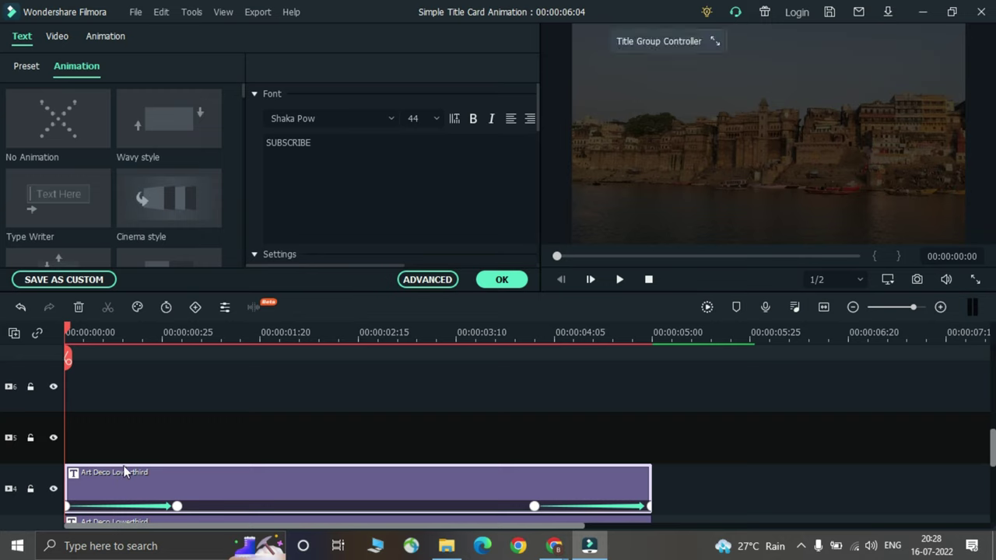
click(215, 338)
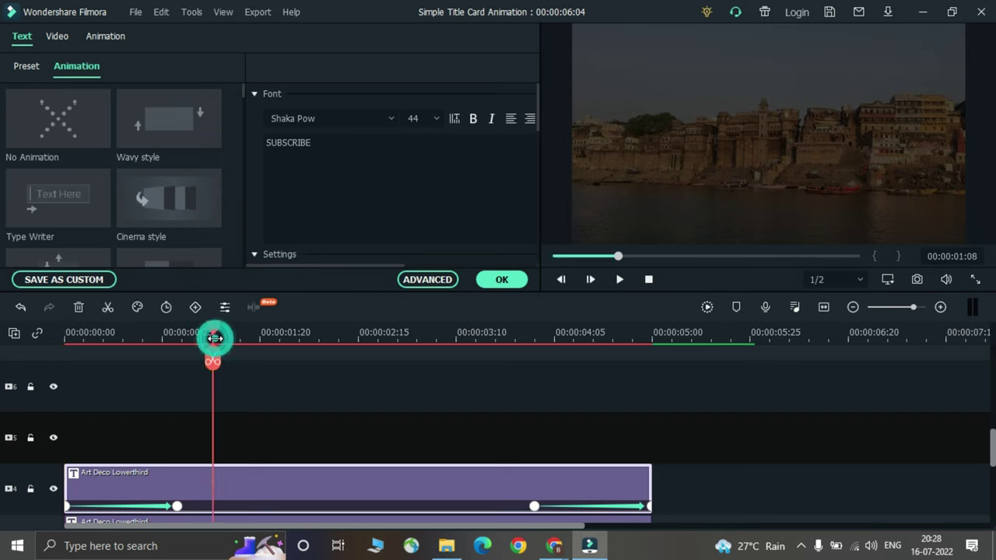
drag(171, 349, 82, 404)
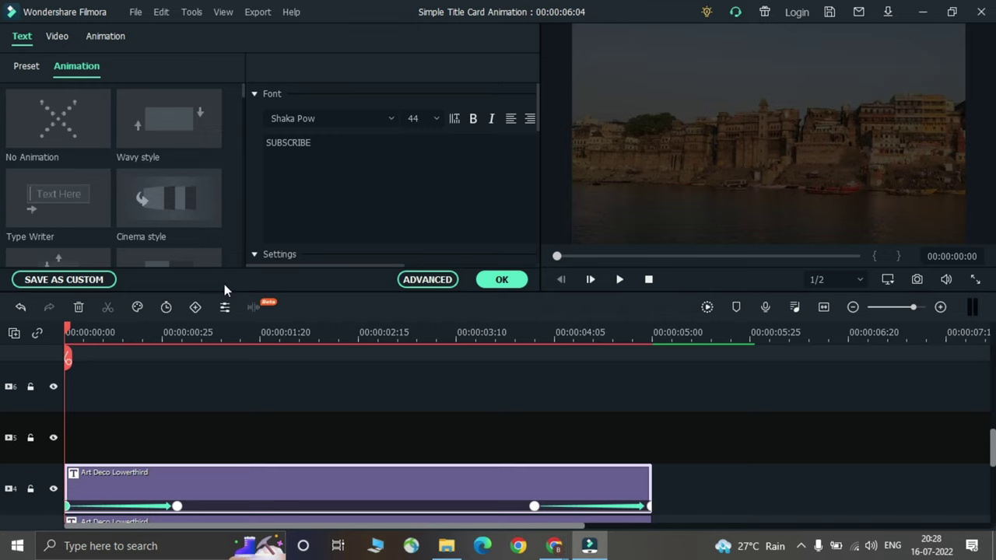
click(109, 37)
double_click(200, 221)
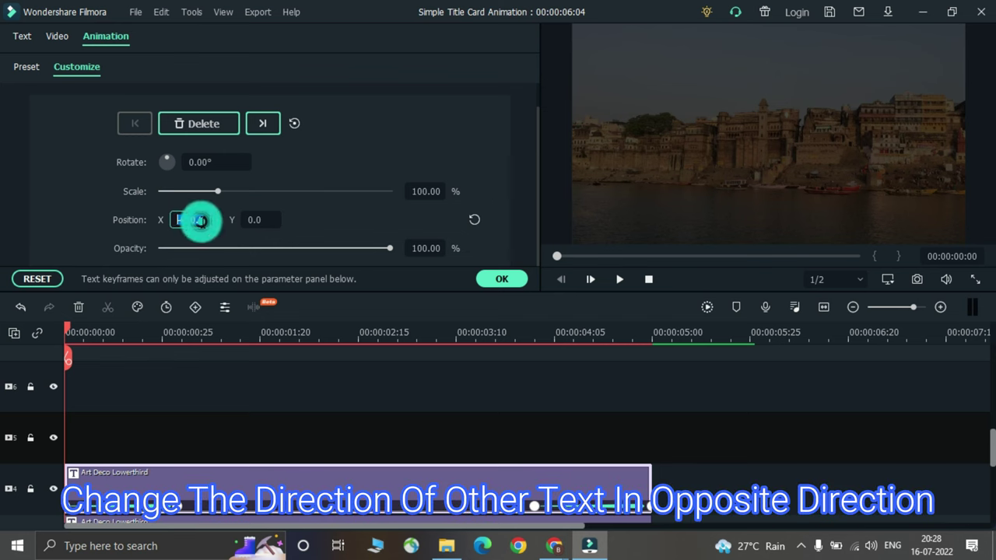
text(450)
key(Return)
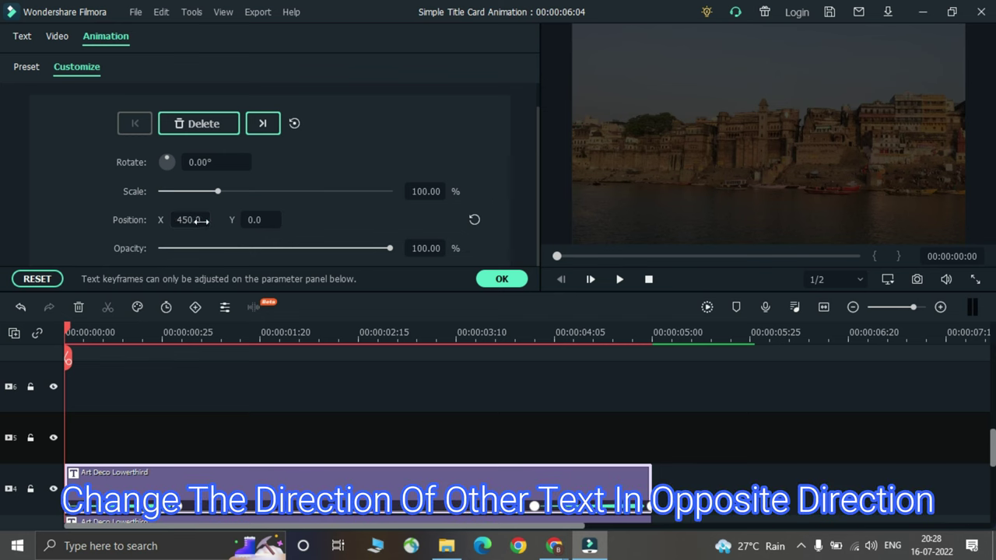
Set the X position of the SUBSCRIBE title's last keyframe, at 00:00:05:00, to 450.
click(173, 340)
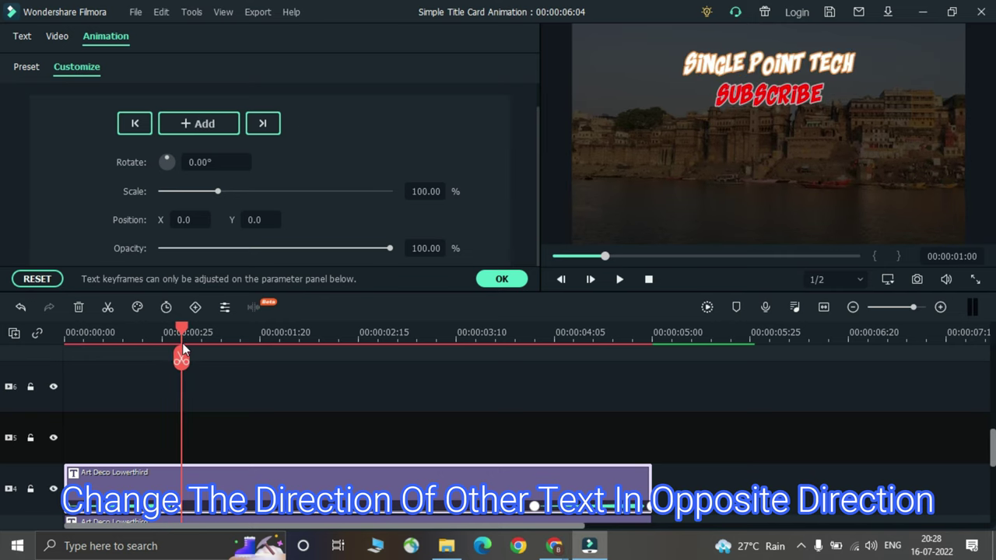
drag(178, 346, 354, 347)
drag(428, 385, 651, 505)
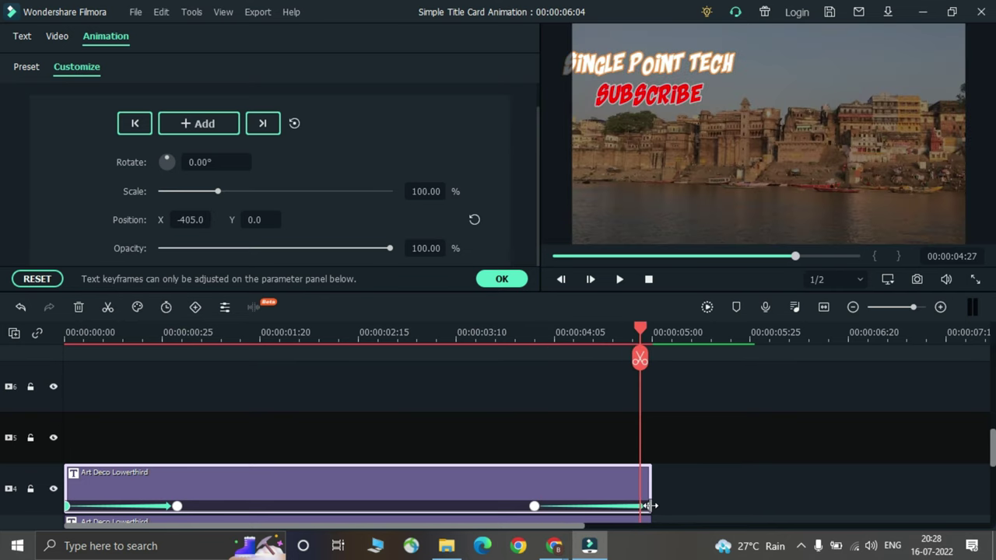
click(650, 506)
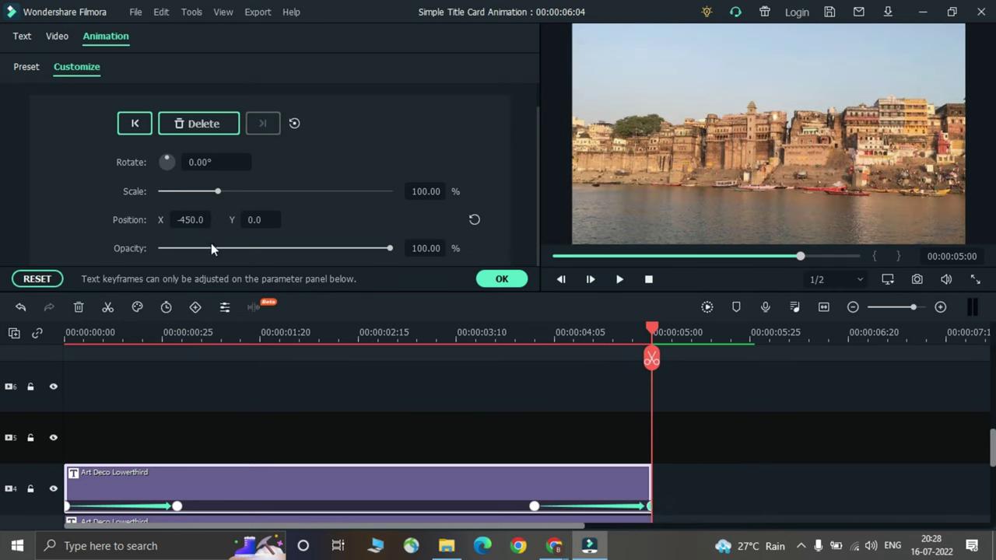
click(206, 223)
text(450)
key(Return)
Render the timeline preview from 00:00:00:00 and confirm the SUBSCRIBE title's animation settings.
scroll(363, 330, down, 3)
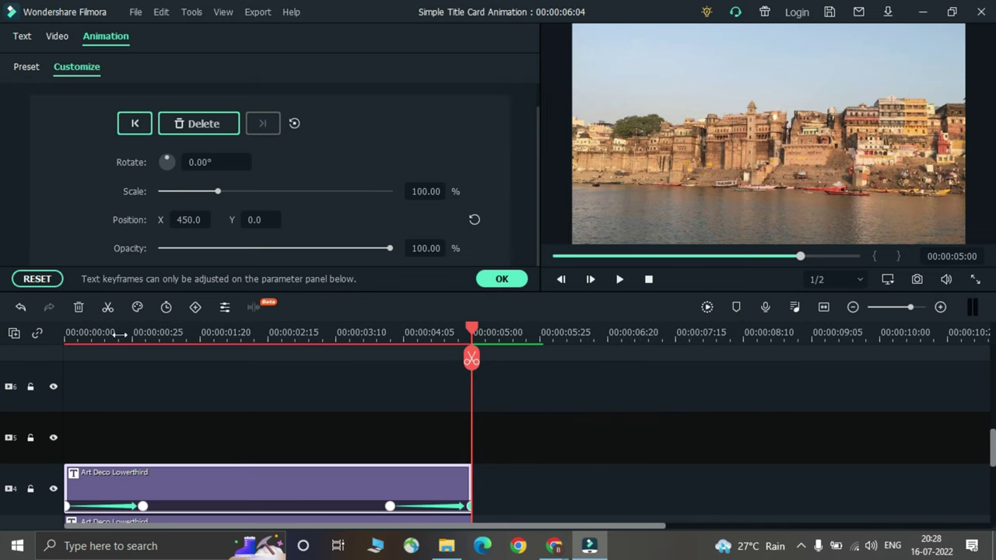
scroll(612, 376, down, 2)
scroll(612, 375, down, 1)
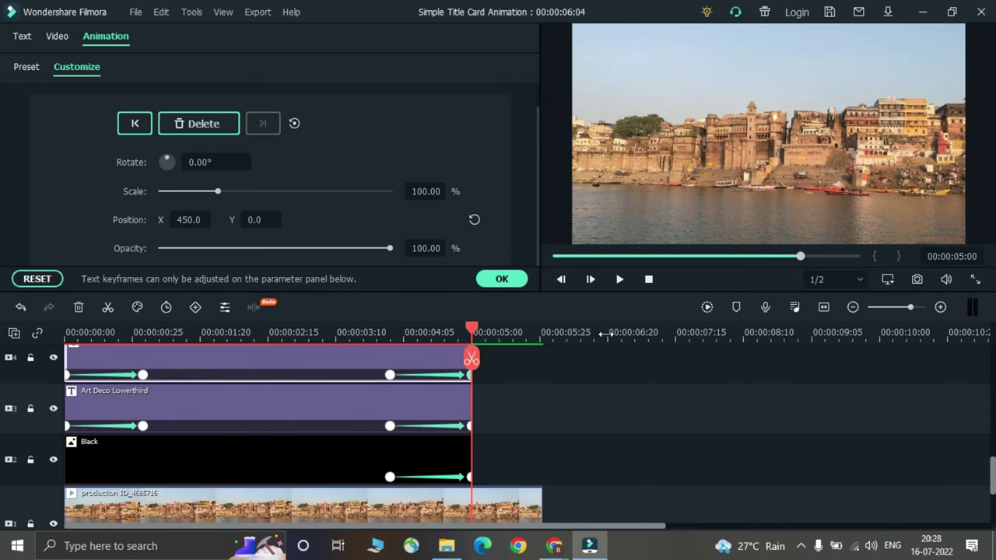
drag(600, 333, 448, 333)
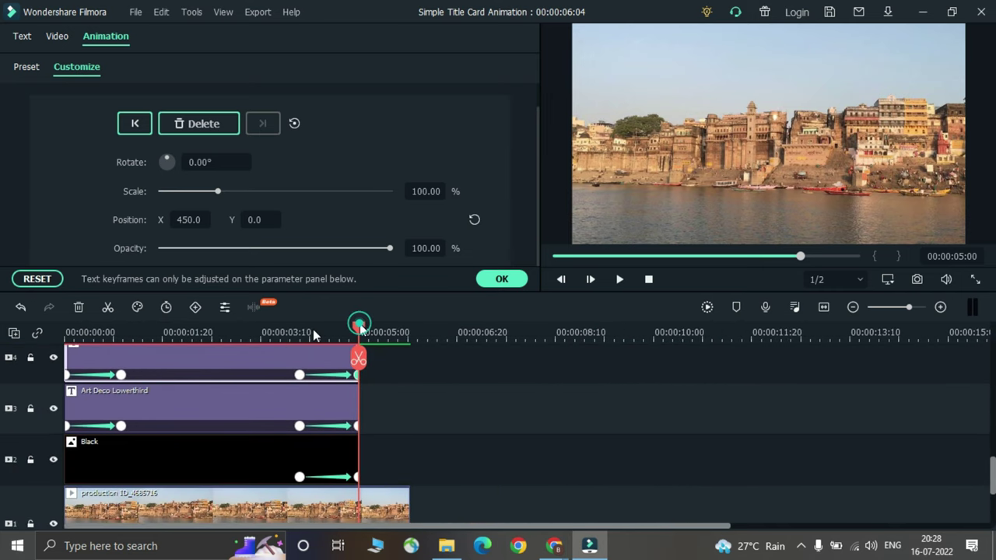
drag(360, 329, 43, 337)
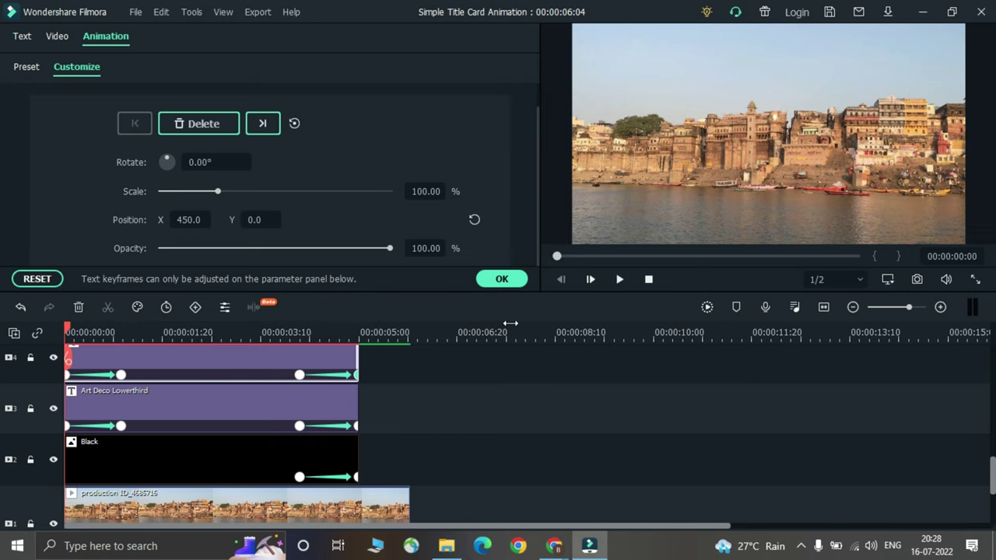
click(713, 308)
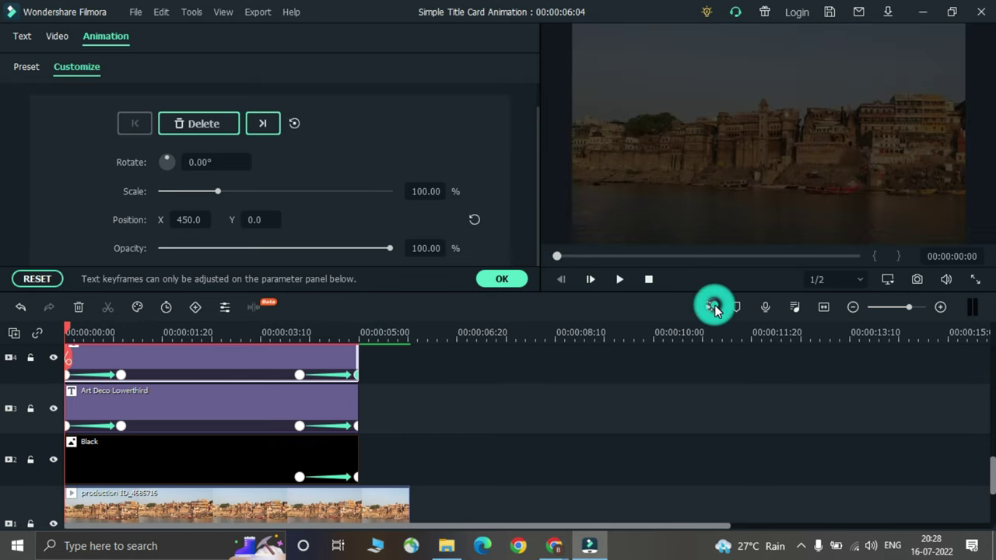
click(501, 279)
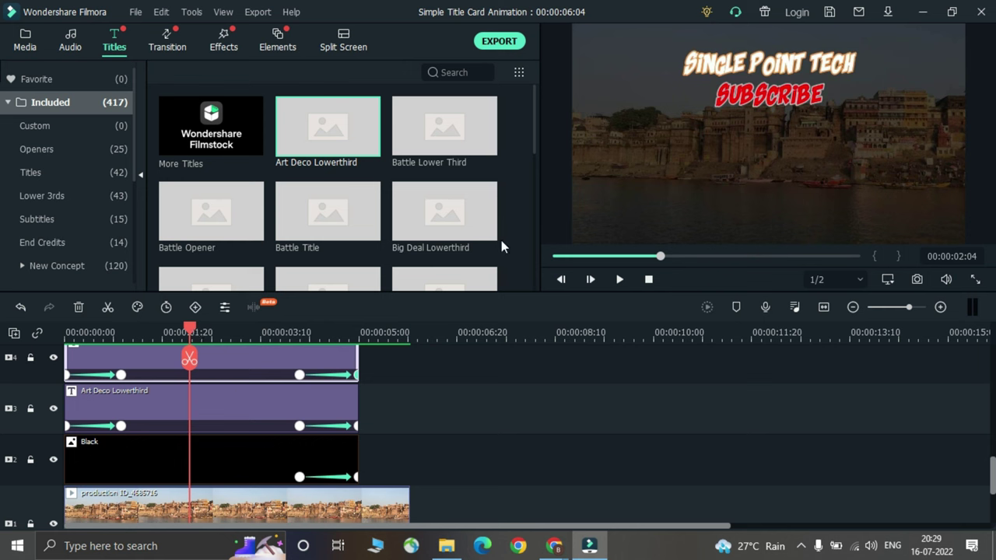
Move the SUBSCRIBE text straight down to just below the middle of the frame, keeping it horizontally centered.
click(296, 459)
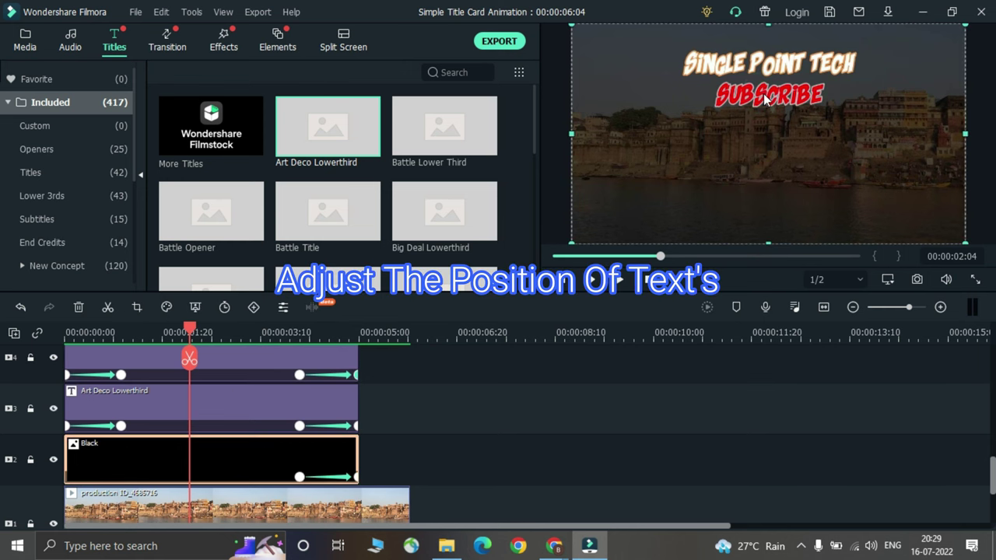
double_click(242, 399)
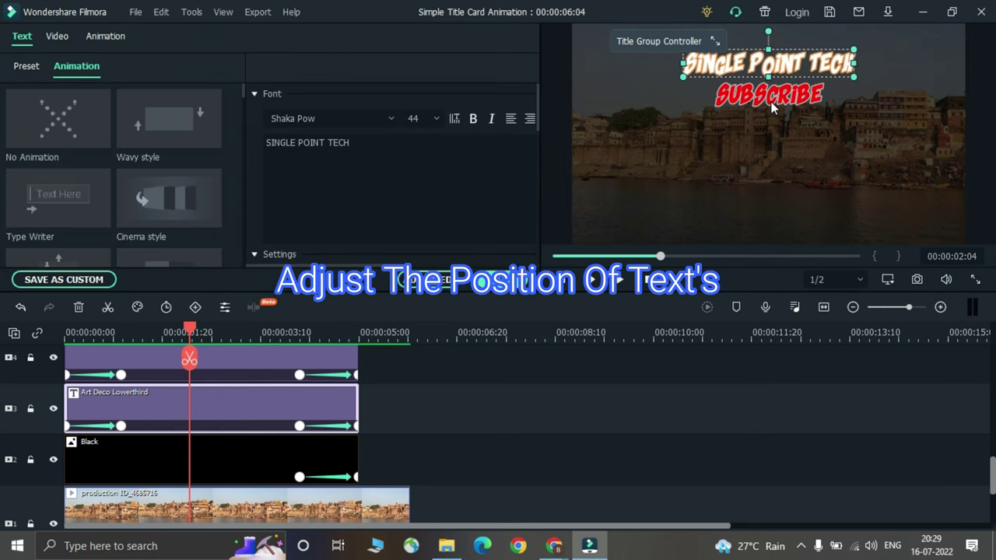
click(773, 105)
drag(772, 105, 773, 162)
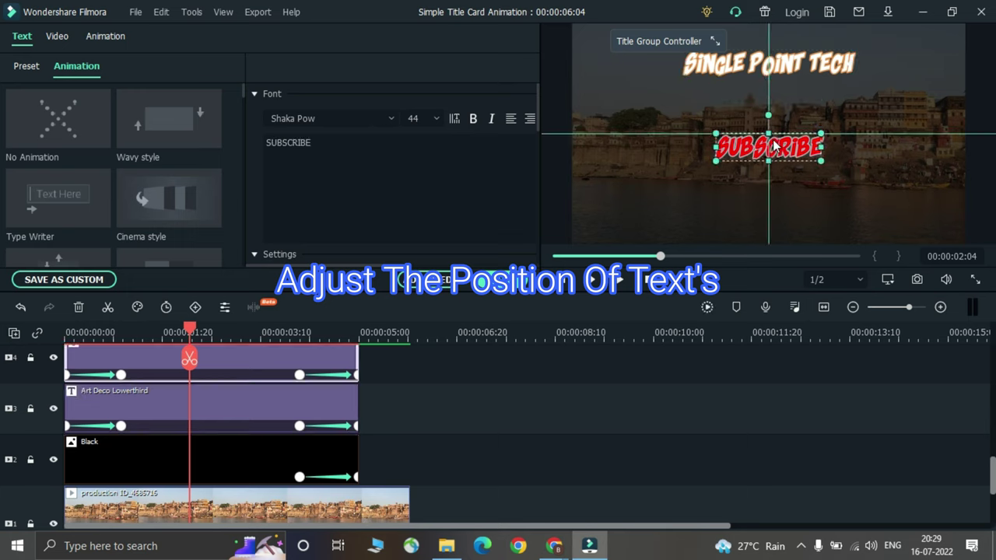
Move the SINGLE POINT TECH text down to just above SUBSCRIBE, confirm the title edit, and return the playhead to 00:00:00:00.
click(791, 77)
drag(791, 77, 794, 113)
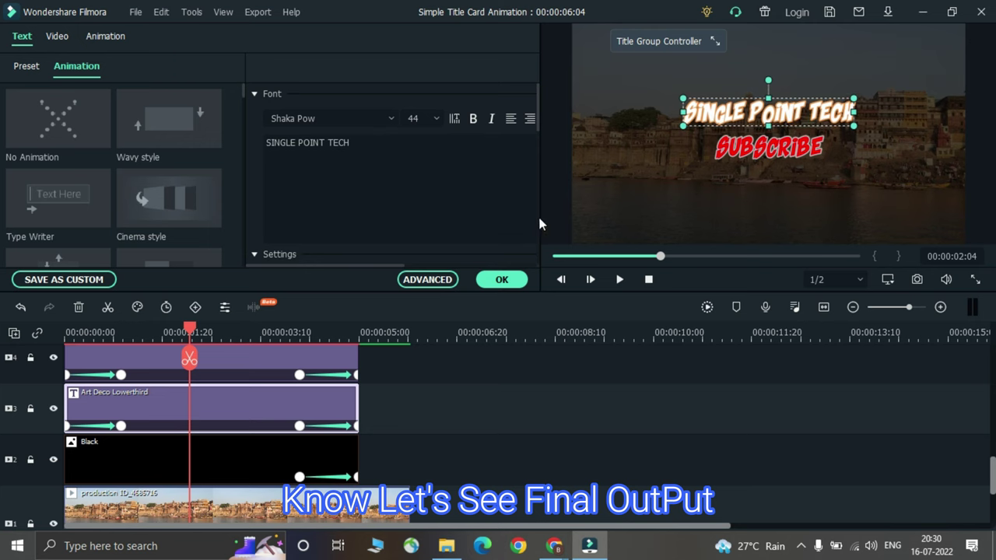
click(502, 279)
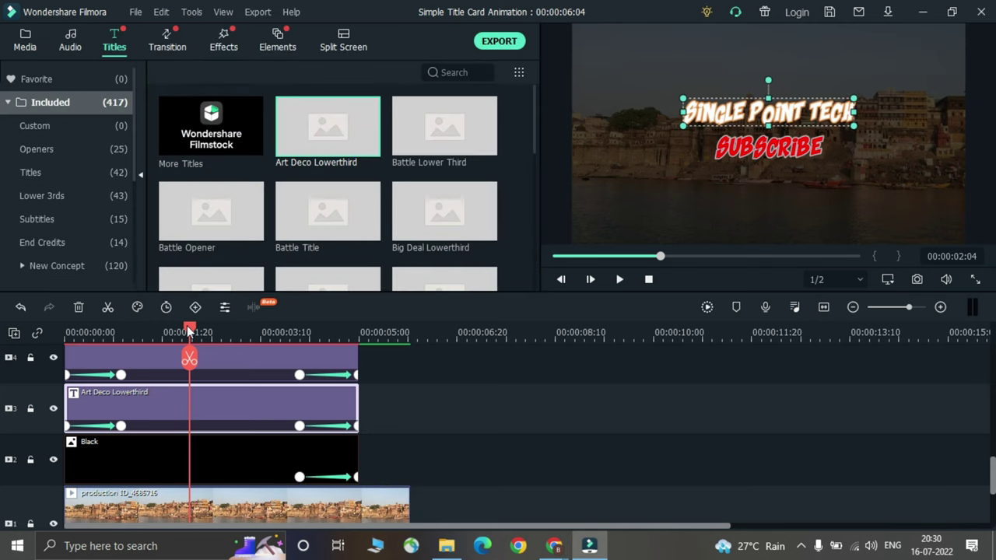
drag(187, 326, 67, 331)
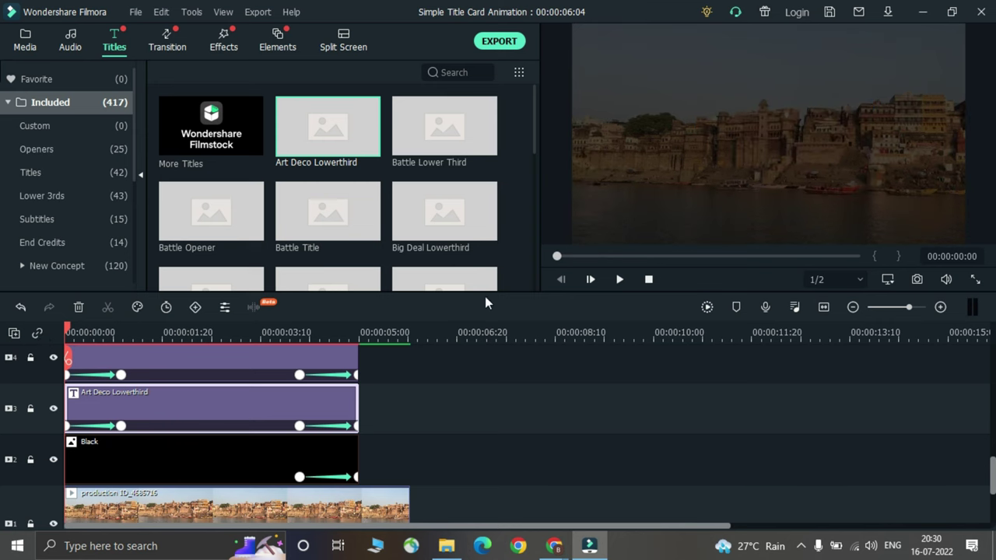